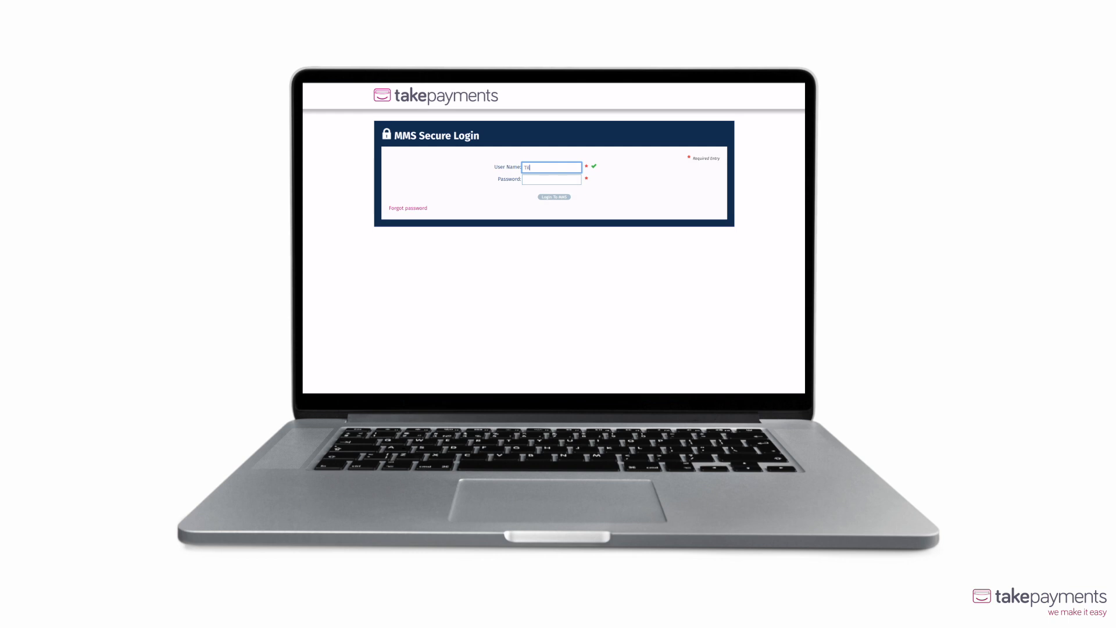
# Step: Enter the account password and log in to MMS
pyautogui.press('Tab')
pyautogui.write('*********')
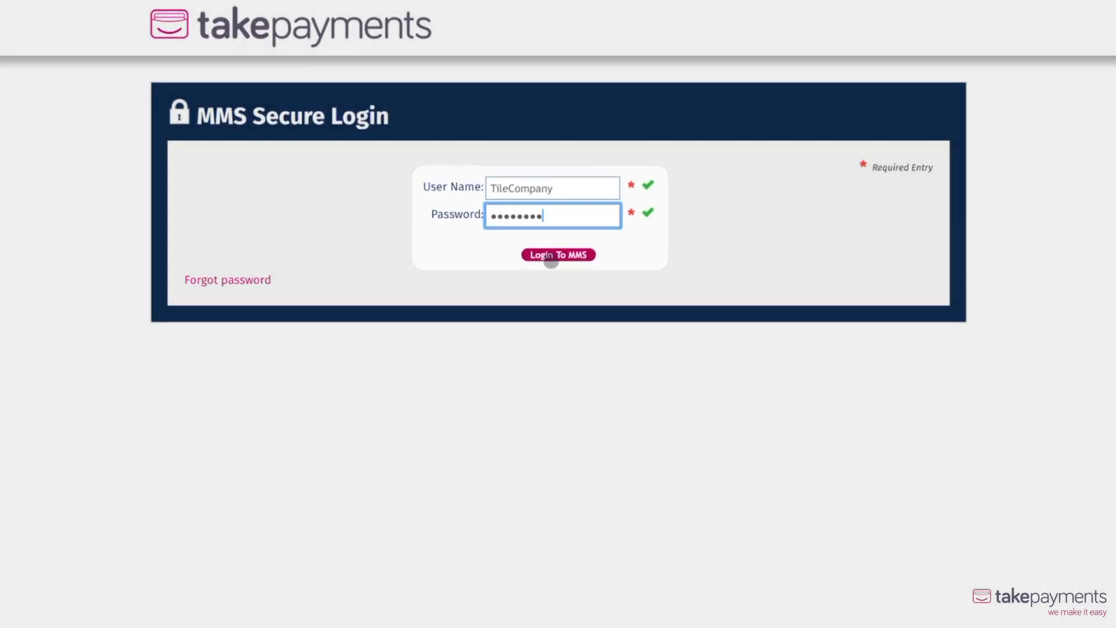
pyautogui.click(550, 256)
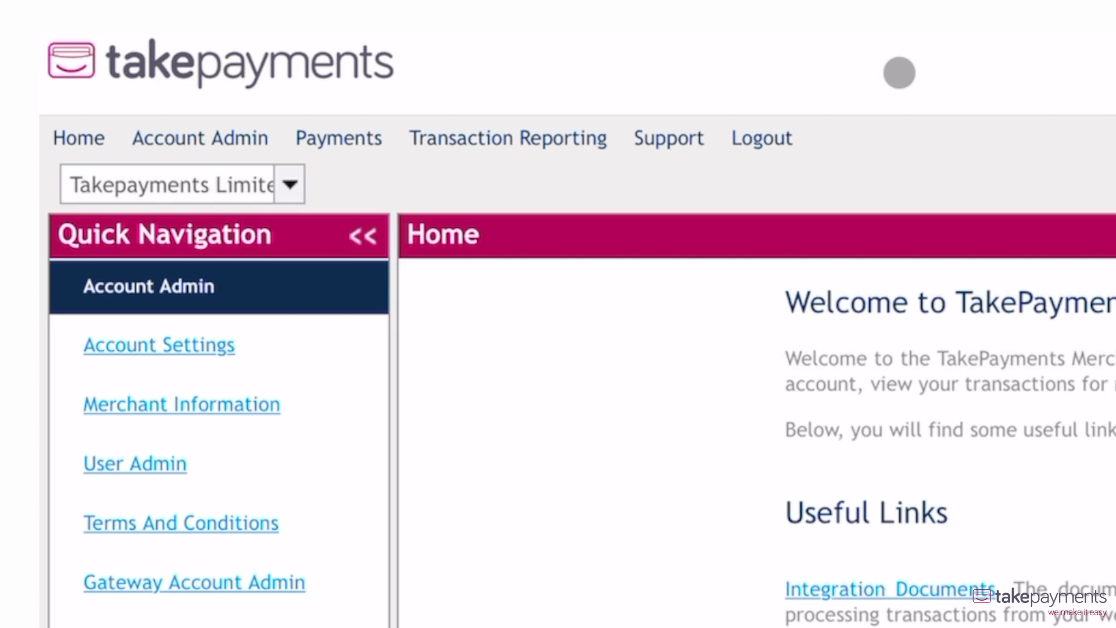
# Step: Open PayByLink Admin and switch the gateway account to ECOM-GBP
pyautogui.click(339, 137)
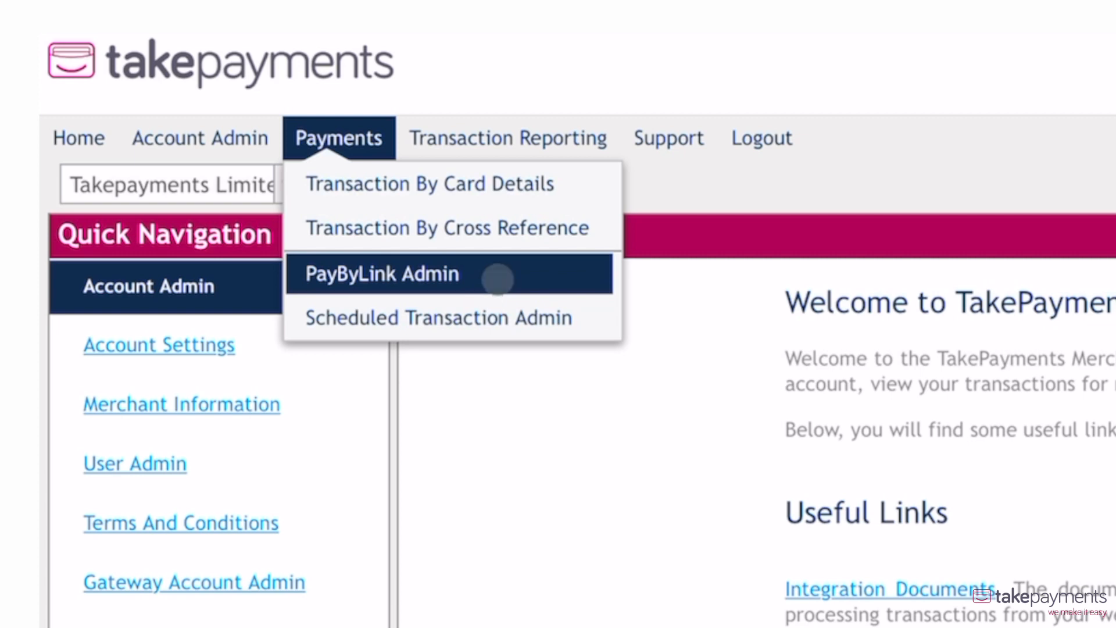
pyautogui.click(498, 279)
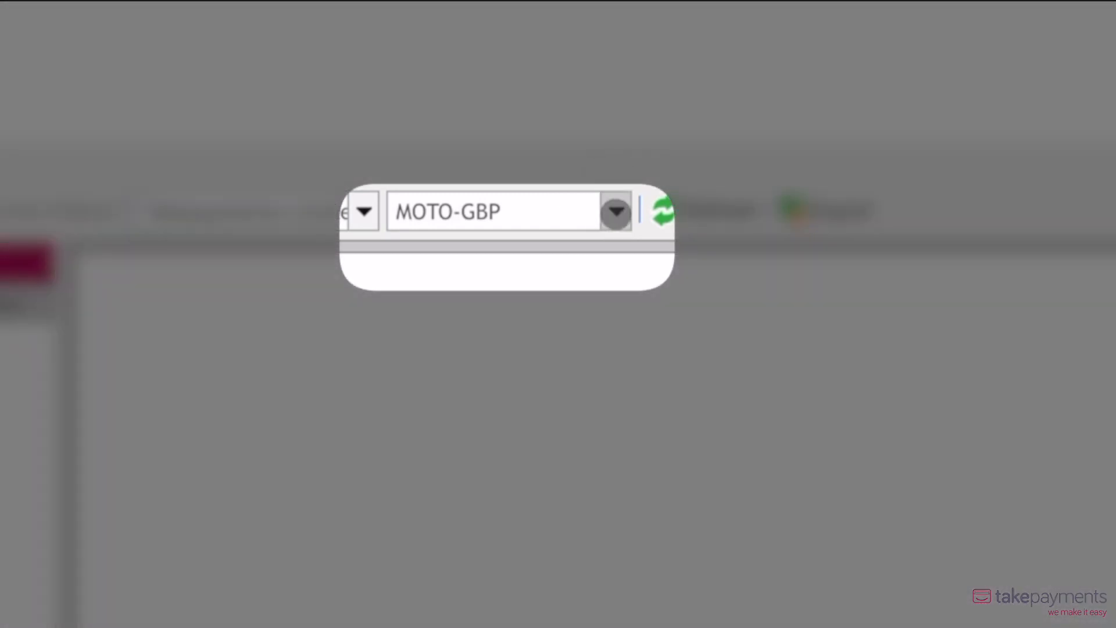
pyautogui.click(616, 211)
pyautogui.click(588, 242)
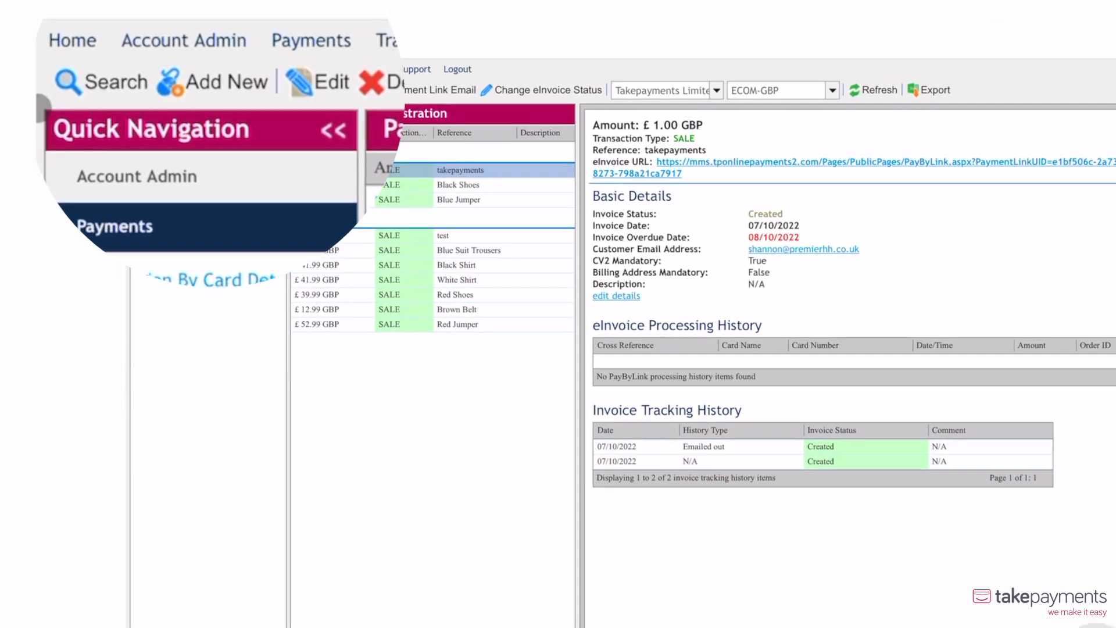
# Step: Start a new PayByLink transaction, try the Pay Now Button and Payment Link types, and choose eInvoice
pyautogui.click(243, 83)
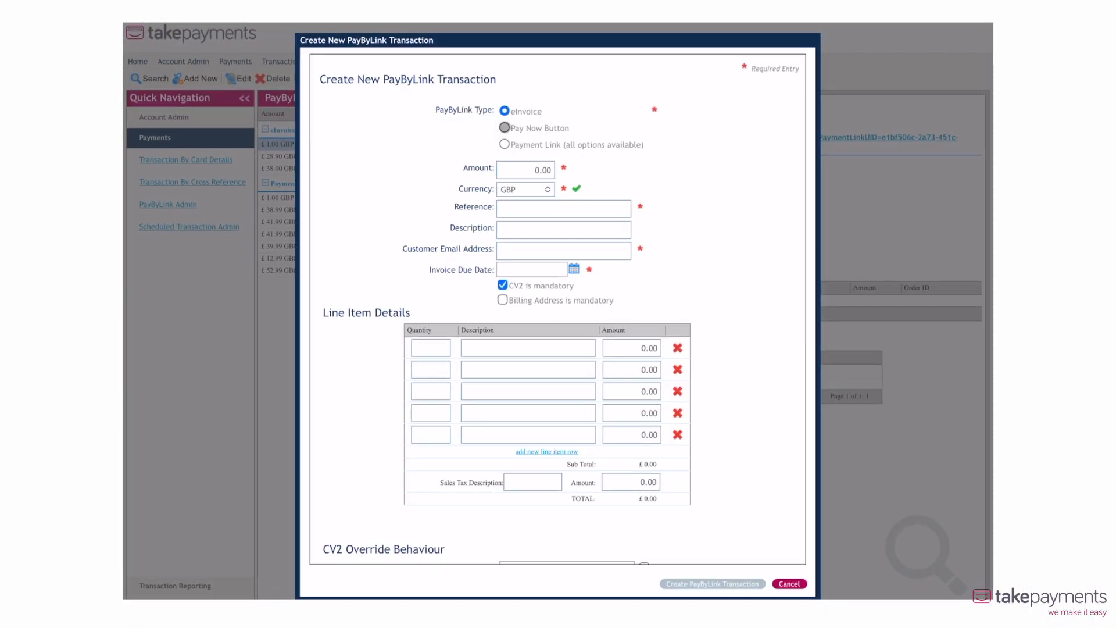
pyautogui.click(504, 127)
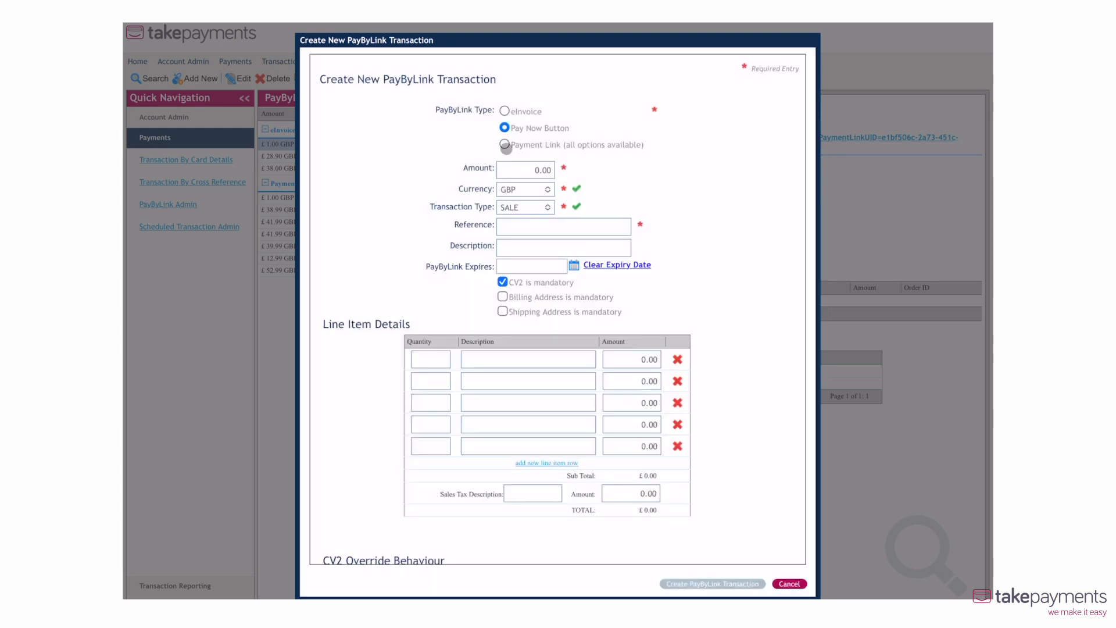
pyautogui.click(504, 144)
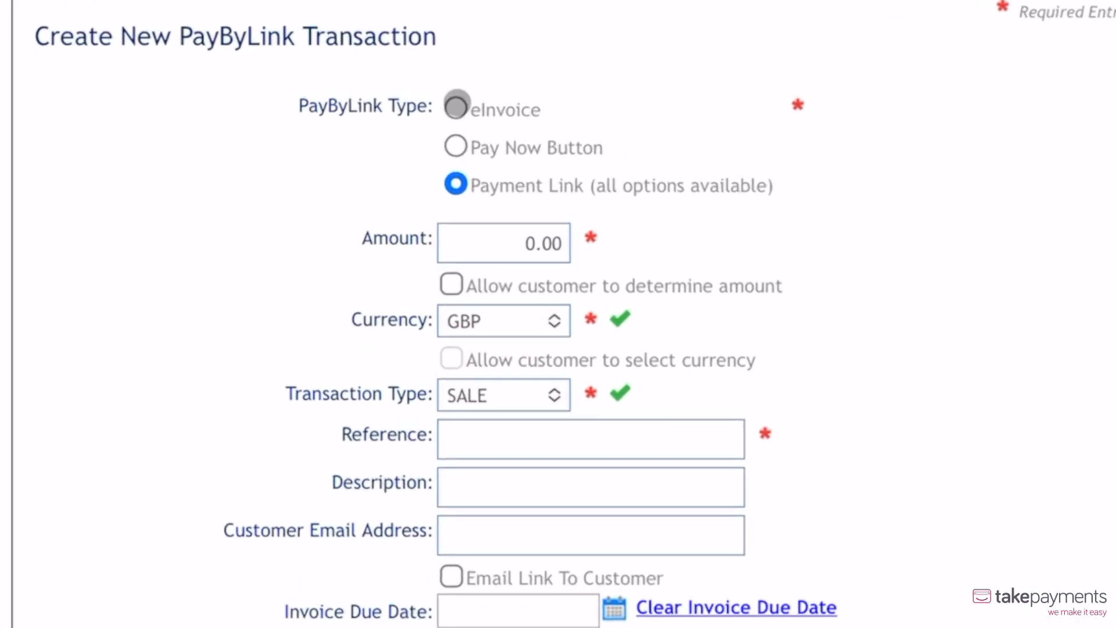
pyautogui.click(505, 111)
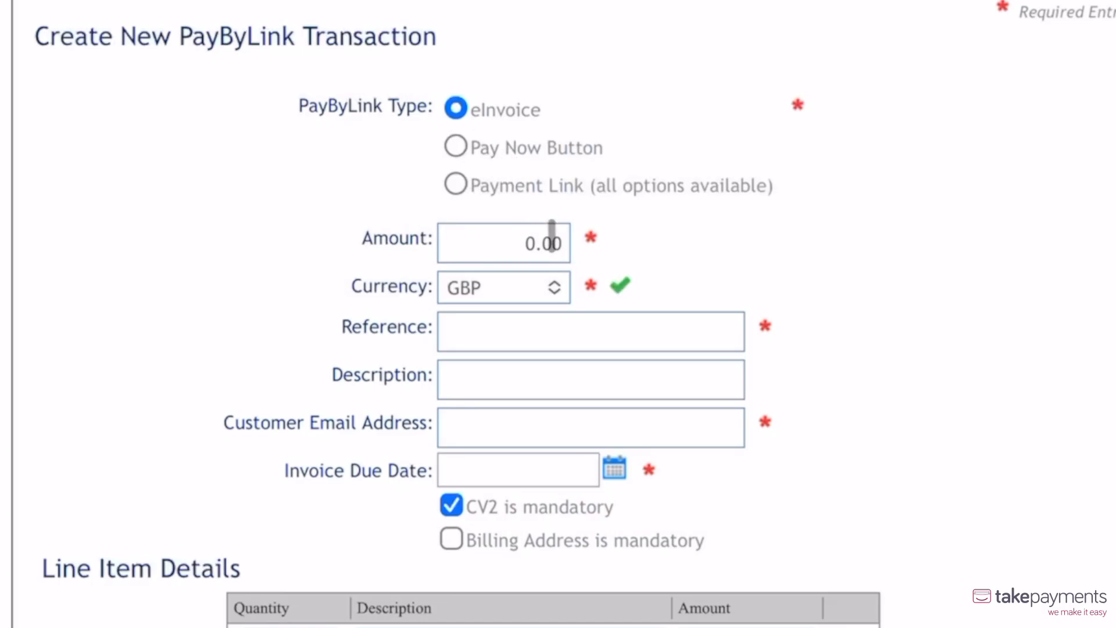
# Step: Set the eInvoice amount to 20.00, fill in the order reference and enter the description "Tile samples"
pyautogui.click(552, 242)
pyautogui.write('20.00')
pyautogui.click(565, 312)
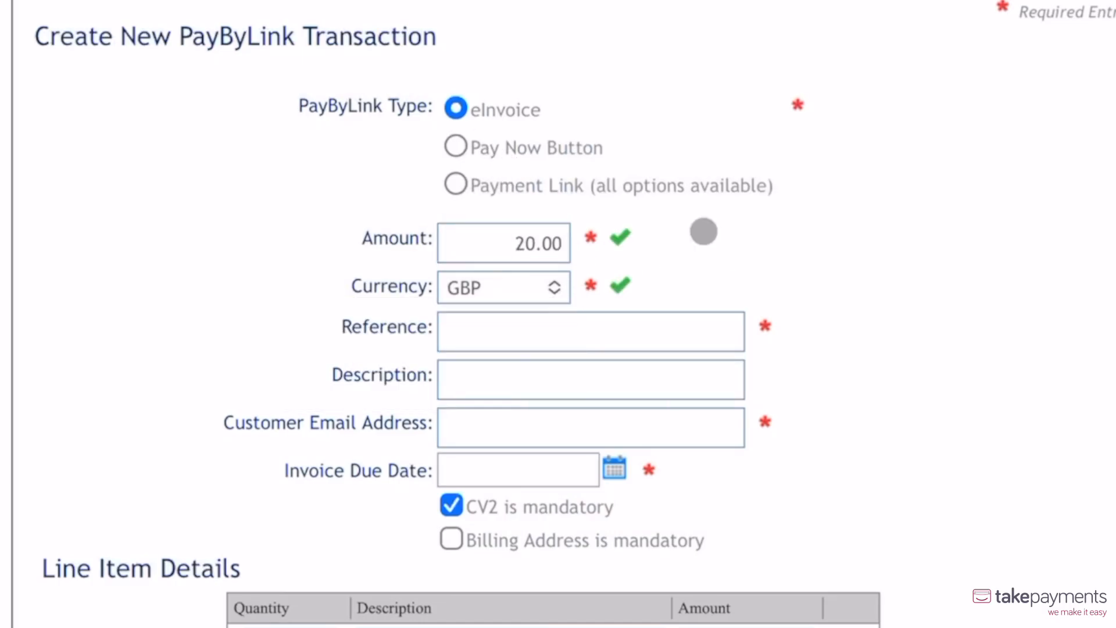
pyautogui.click(566, 331)
pyautogui.write('3789')
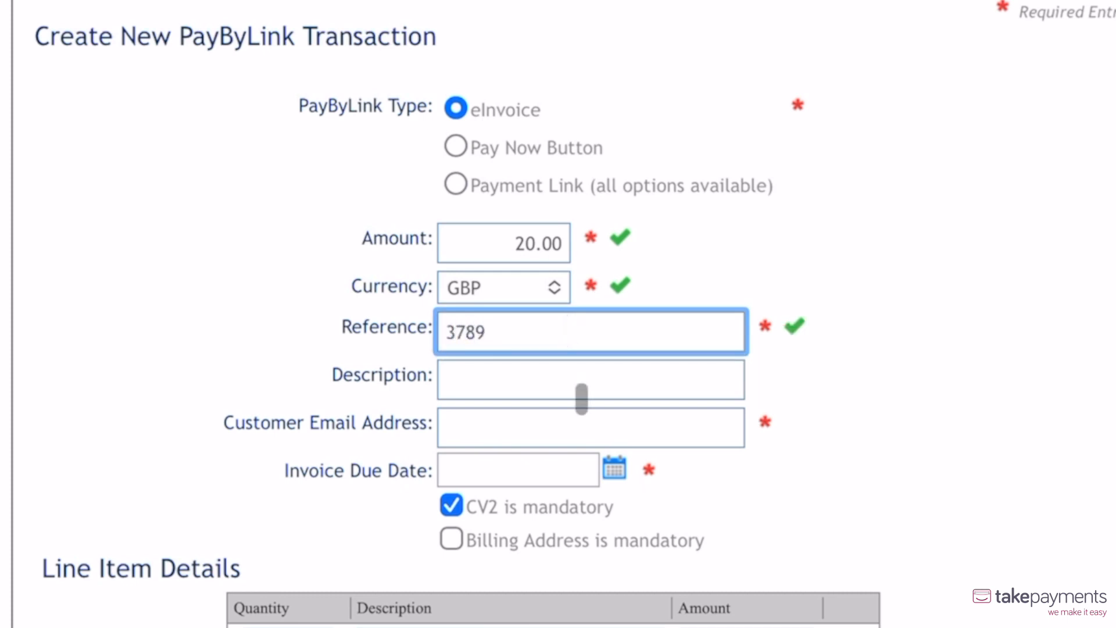
pyautogui.click(678, 379)
pyautogui.write('Tile samples')
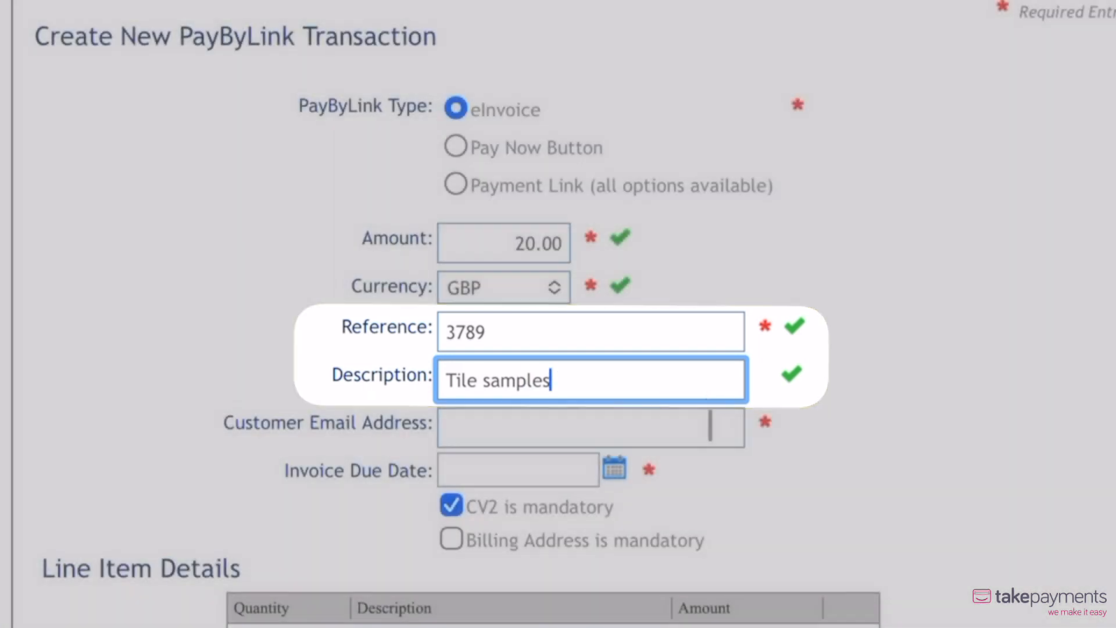
# Step: Fill in the customer's email address and set the invoice due date to 16/10/2023
pyautogui.press('Tab')
pyautogui.write('Info@p[blurred].com')
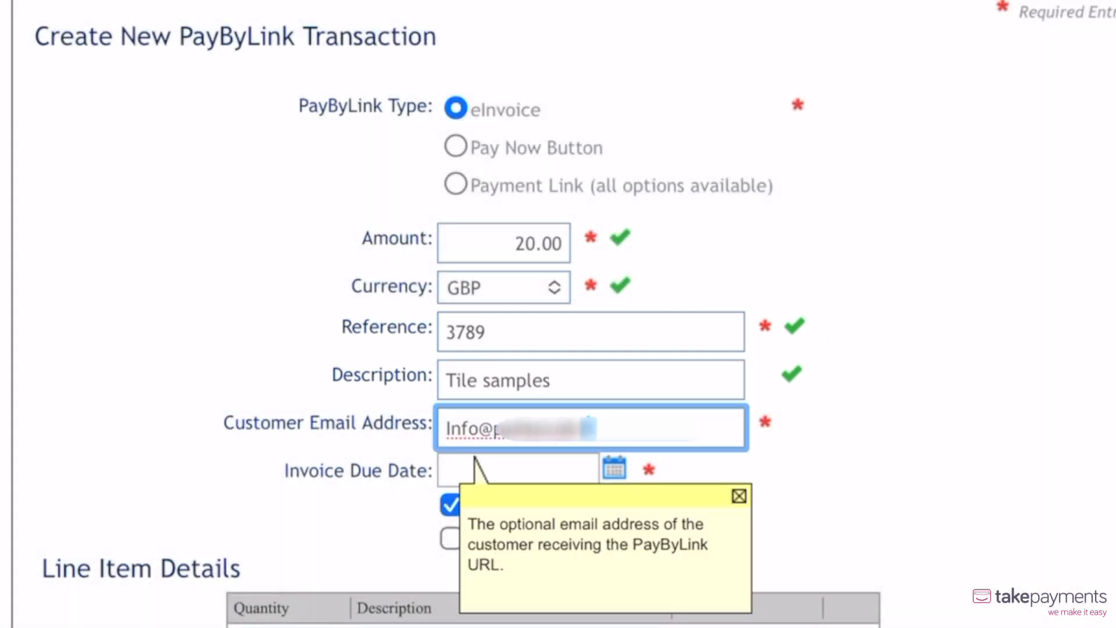
pyautogui.click(710, 450)
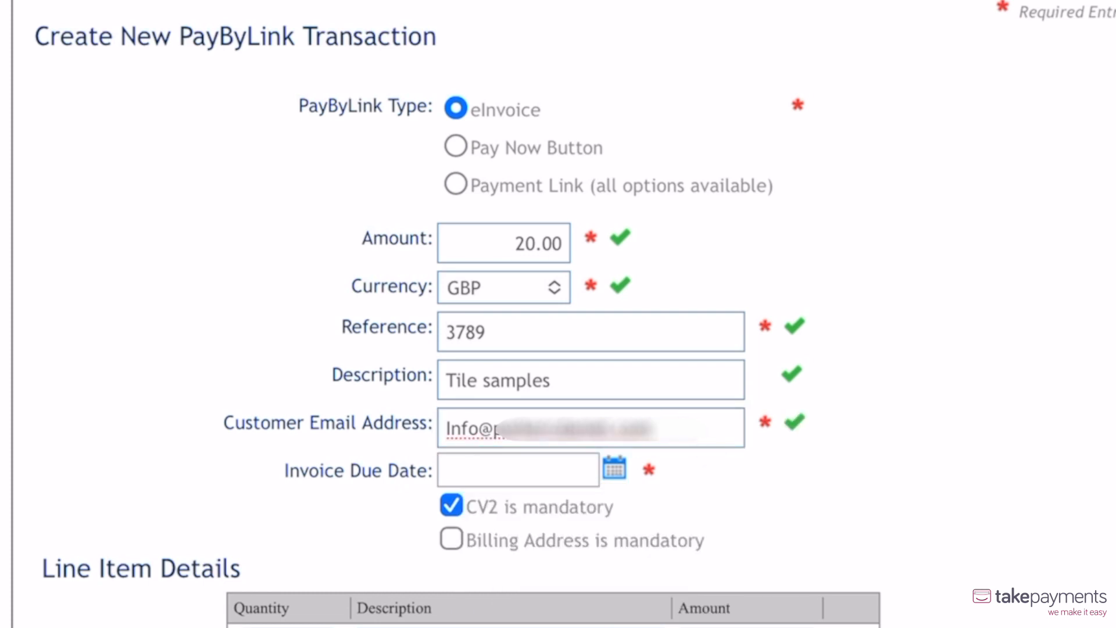
pyautogui.click(614, 468)
pyautogui.click(599, 514)
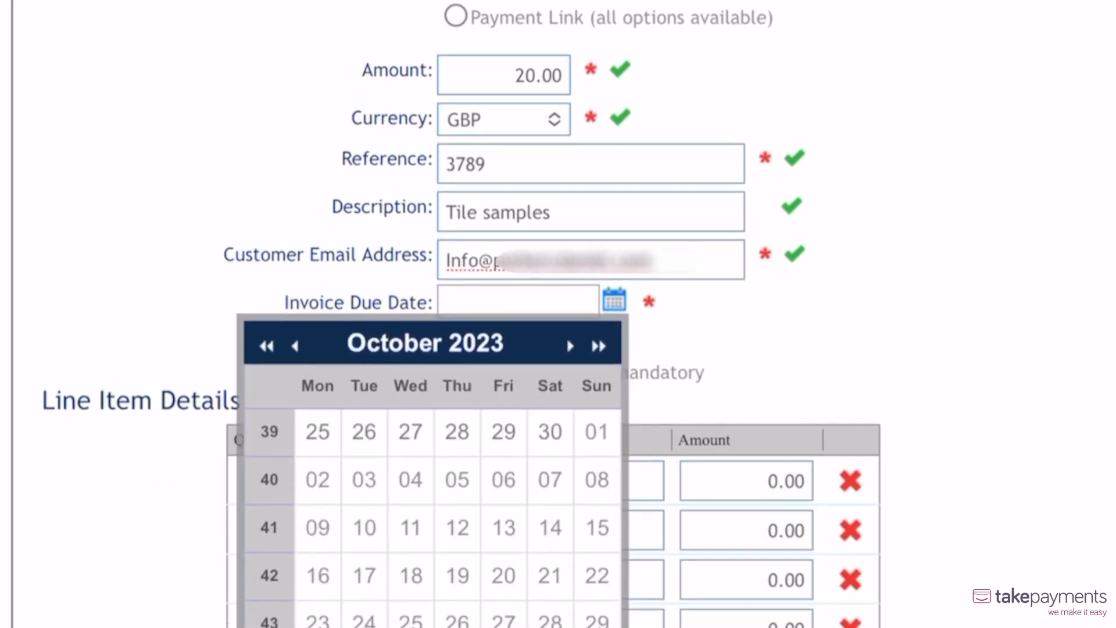
pyautogui.click(318, 407)
# Step: Fill in the eInvoice's first line item with quantity 4, description "Samples" and amount 18.00
pyautogui.click(318, 313)
pyautogui.write('4')
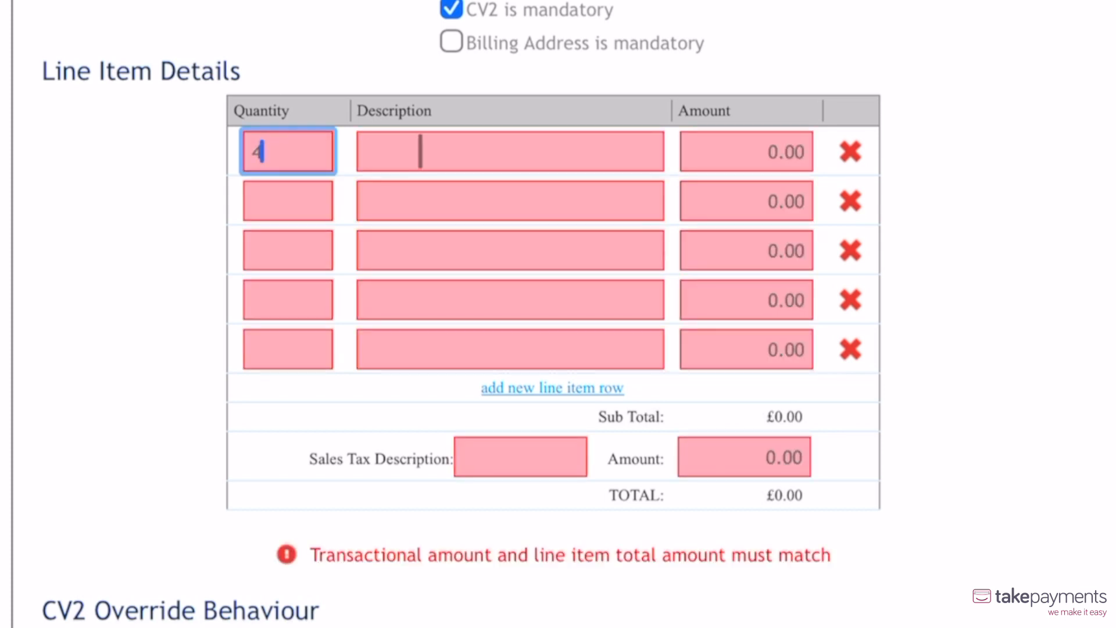
pyautogui.click(456, 154)
pyautogui.write('Sampl')
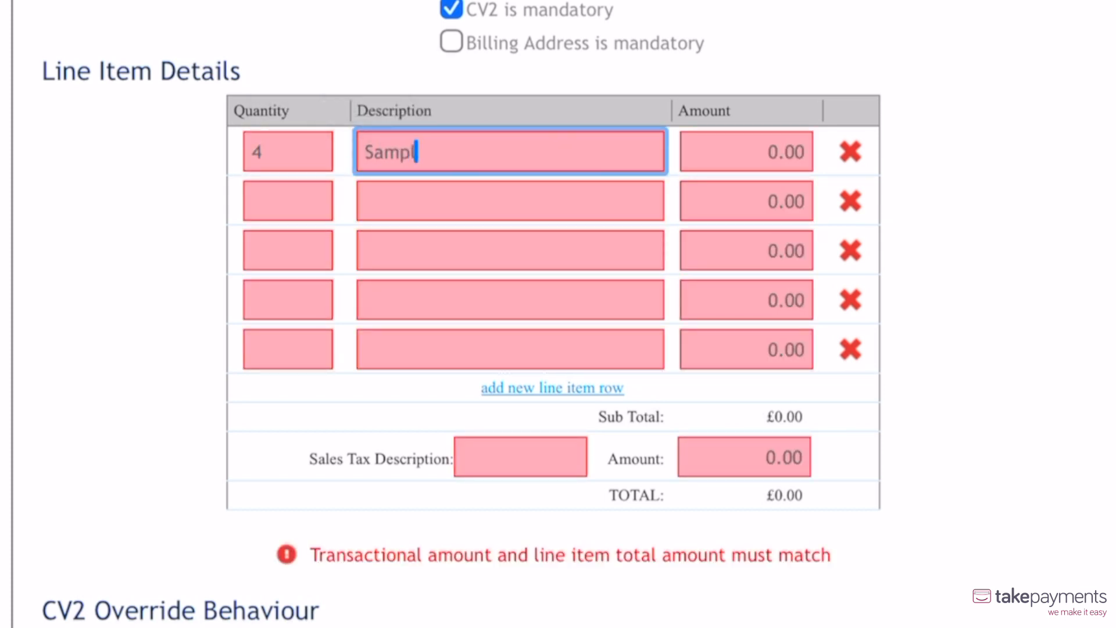
pyautogui.write('es')
pyautogui.press('Tab')
pyautogui.write('18.00')
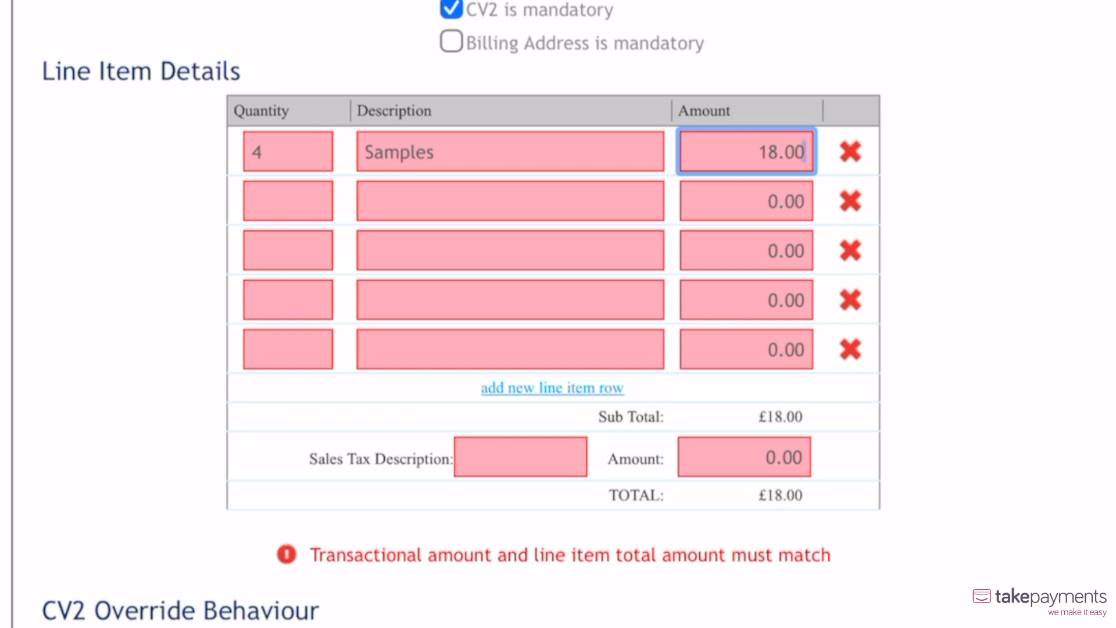
# Step: Add sales tax described as VAT with an amount of 2.00 and create the eInvoice transaction
pyautogui.hotkey('shift', 'Tab')
pyautogui.click(521, 457)
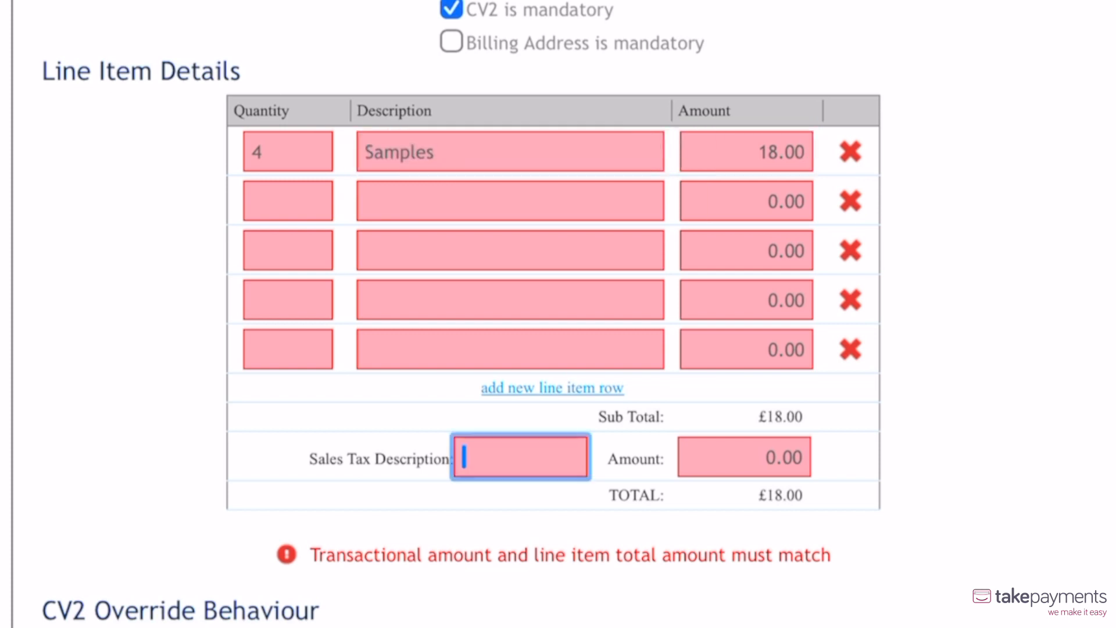
pyautogui.write('VAT')
pyautogui.press('Tab')
pyautogui.write('0.02')
pyautogui.click(935, 355)
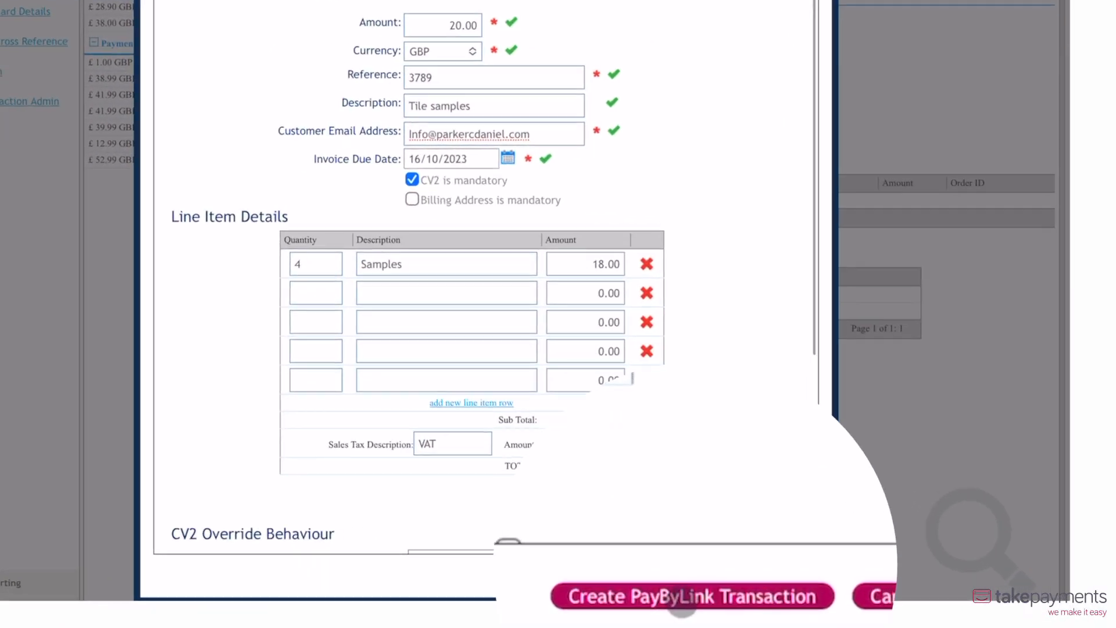
pyautogui.click(683, 599)
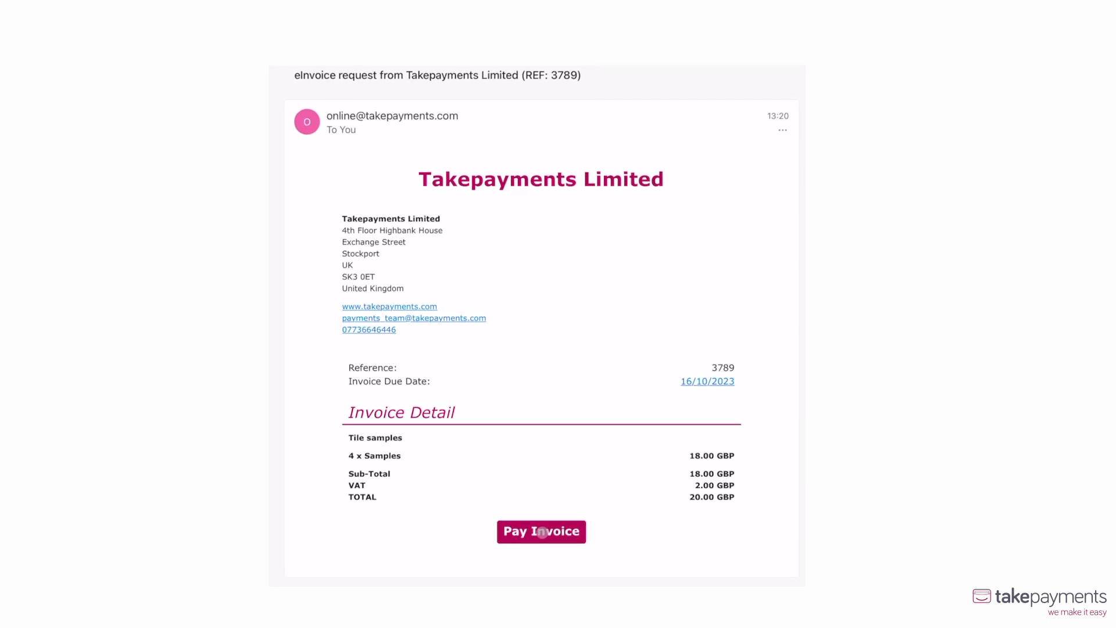
# Step: Open the invoice's payment page from the eInvoice request email and look through the Secure Payment Form
pyautogui.click(542, 534)
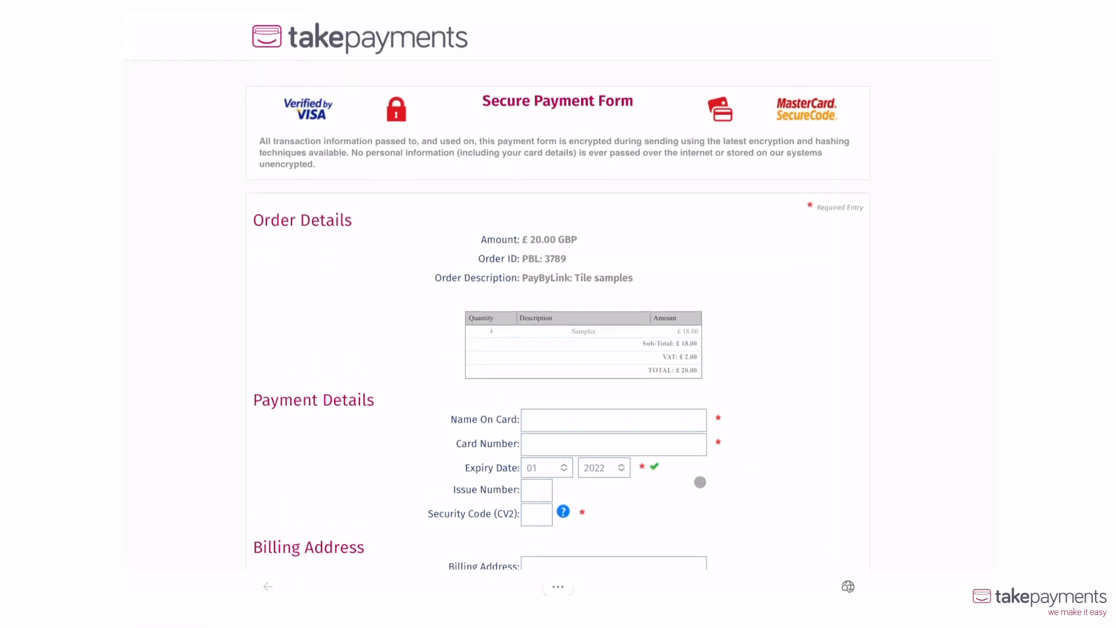
pyautogui.scroll(-2, 739, 484)
pyautogui.scroll(-5, 738, 484)
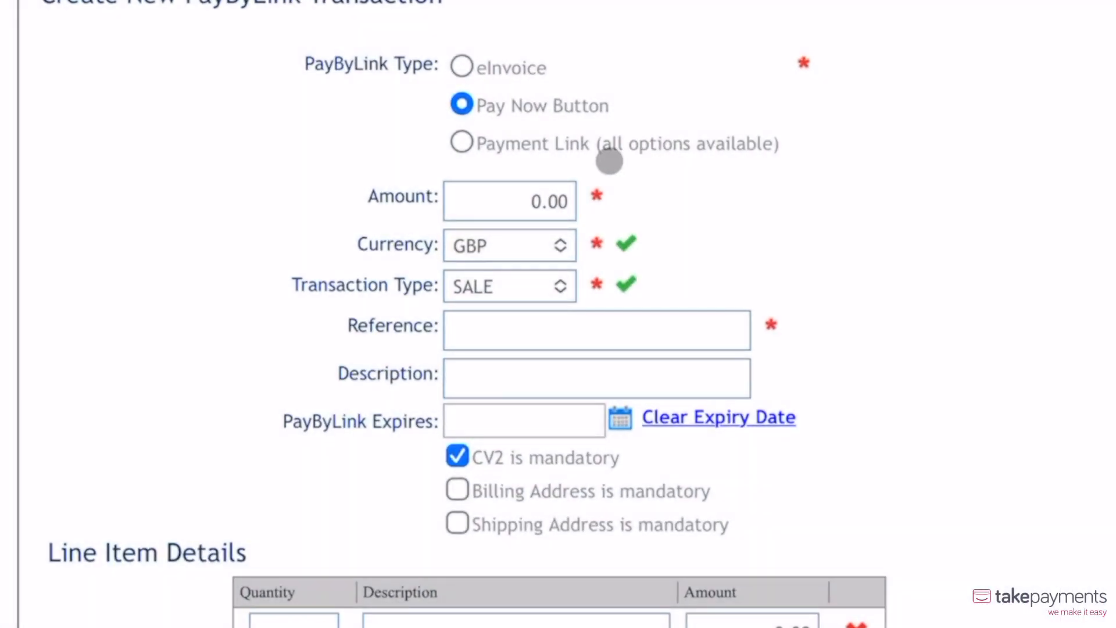
# Step: Set the Pay Now Button amount to 20.00, fill in the order reference and enter the description "Sample tiles"
pyautogui.click(563, 201)
pyautogui.write('20.00')
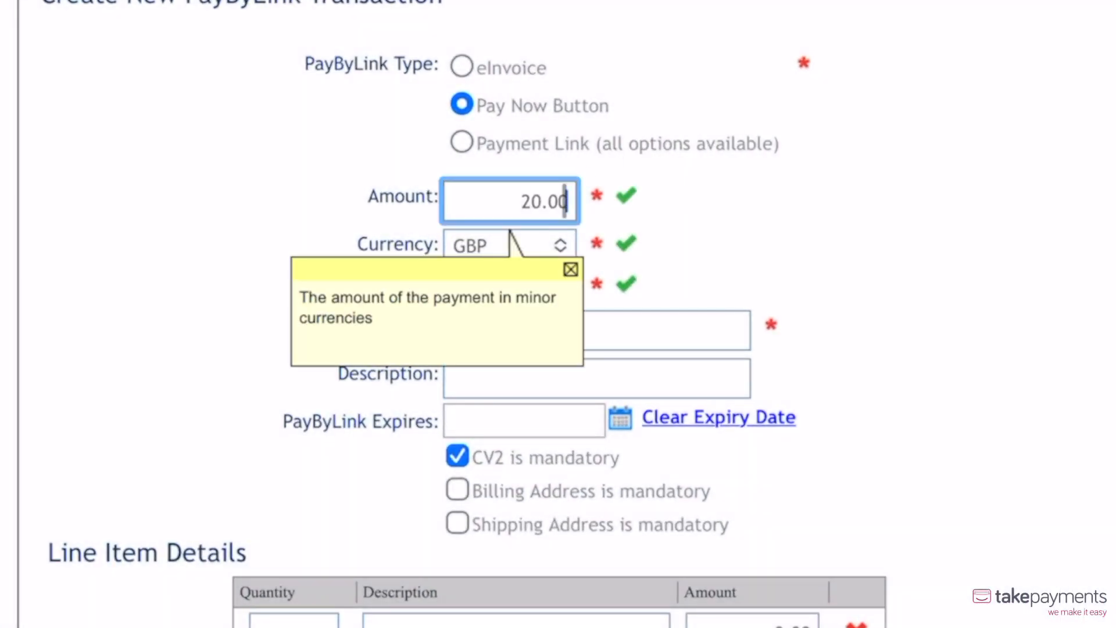
pyautogui.click(578, 325)
pyautogui.write('2874')
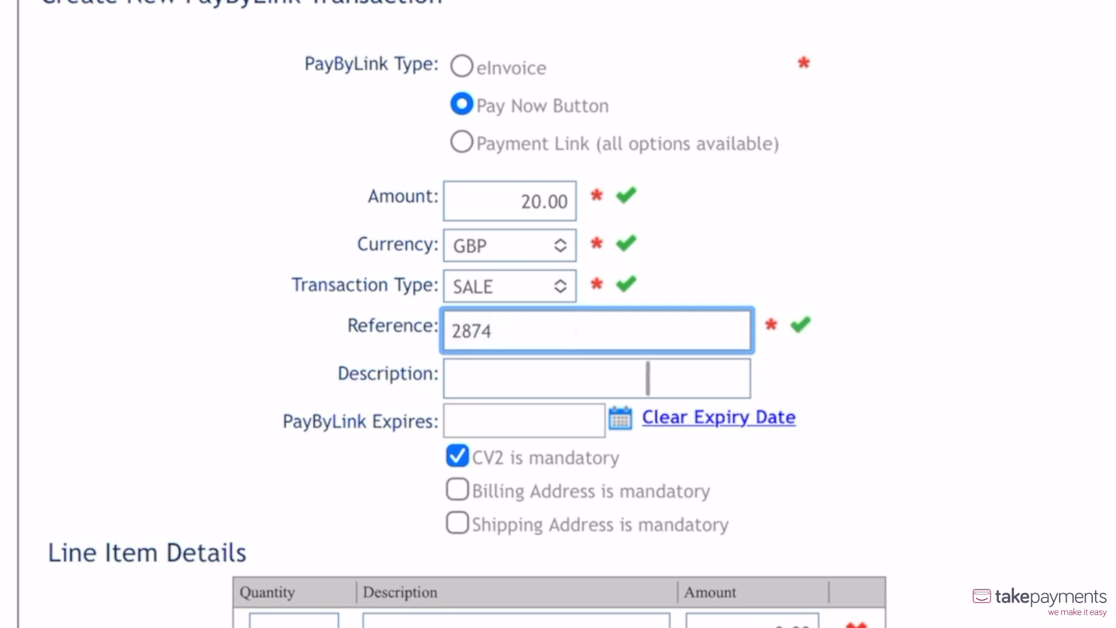
pyautogui.click(647, 377)
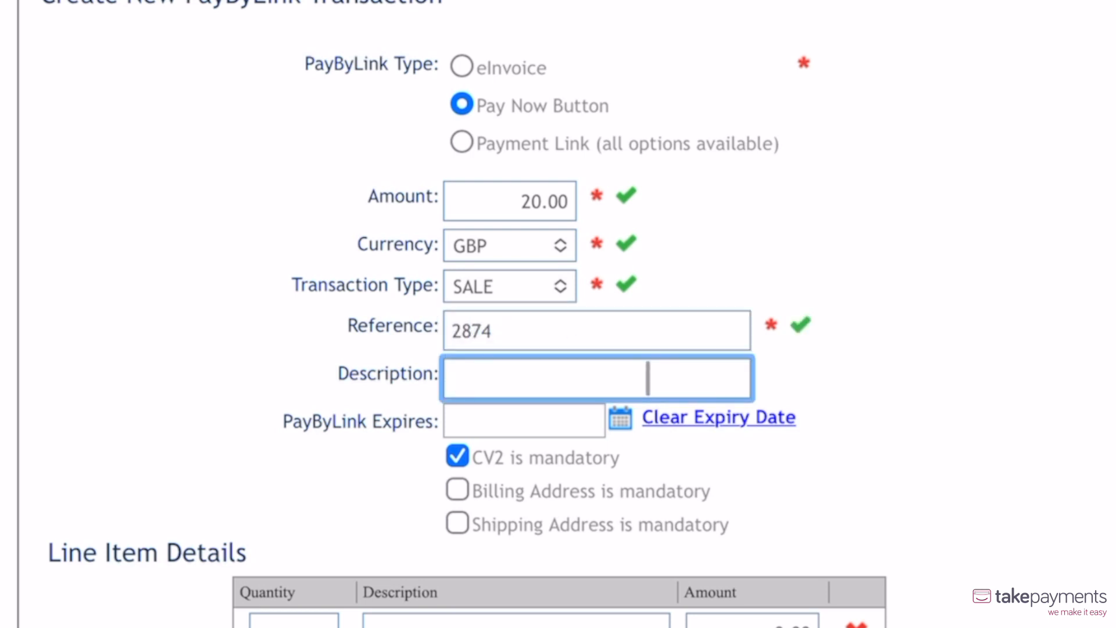
pyautogui.write('Sample tiles')
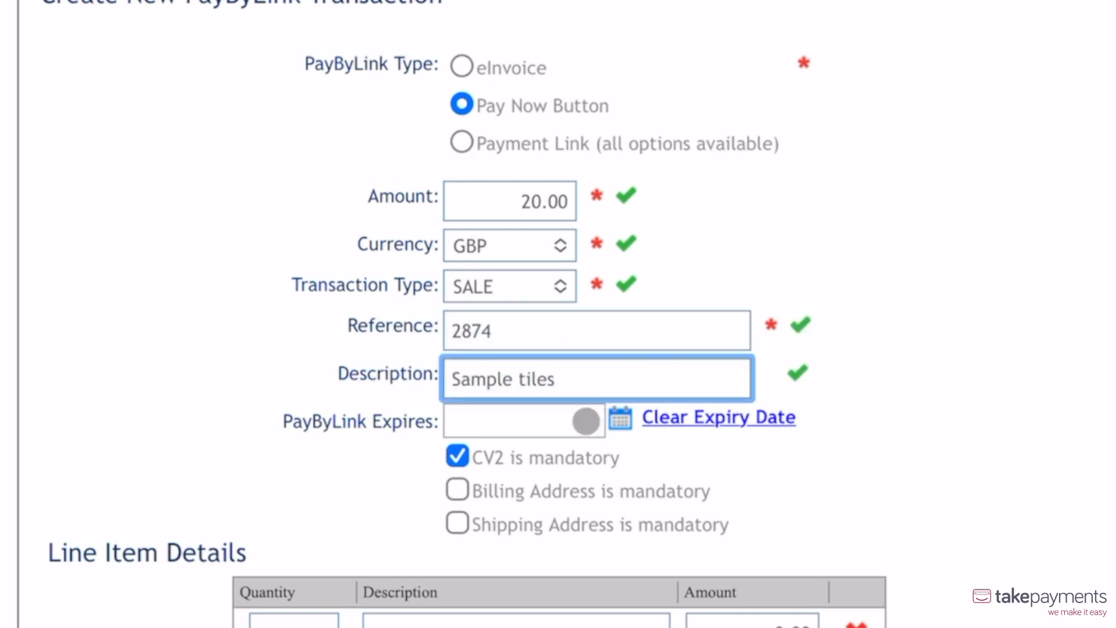
pyautogui.click(620, 419)
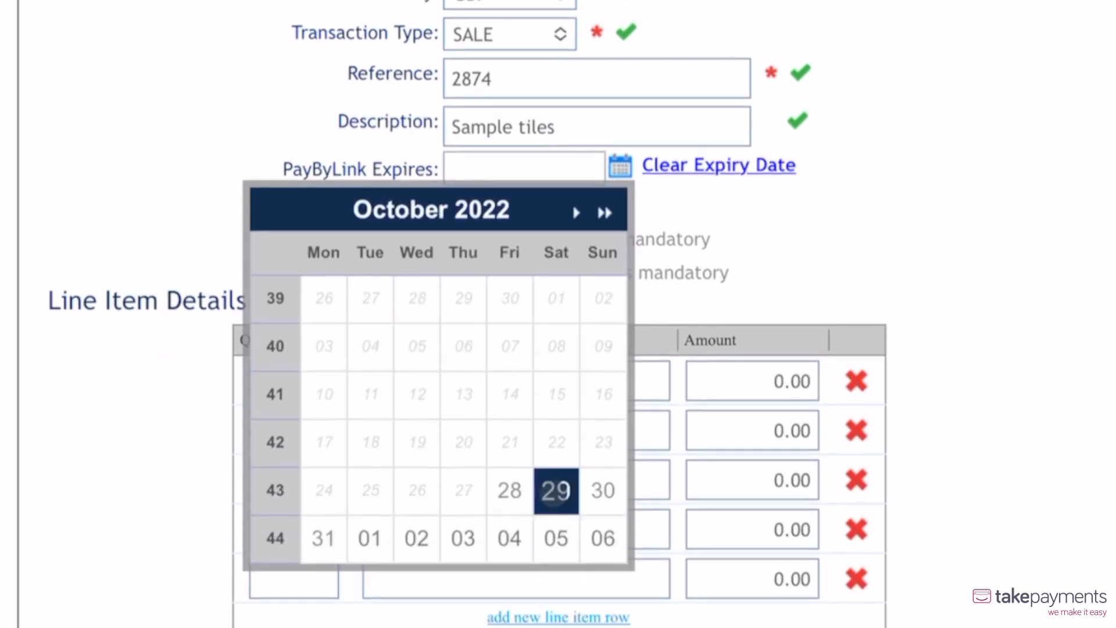
pyautogui.scroll(-2, 555, 492)
pyautogui.click(881, 85)
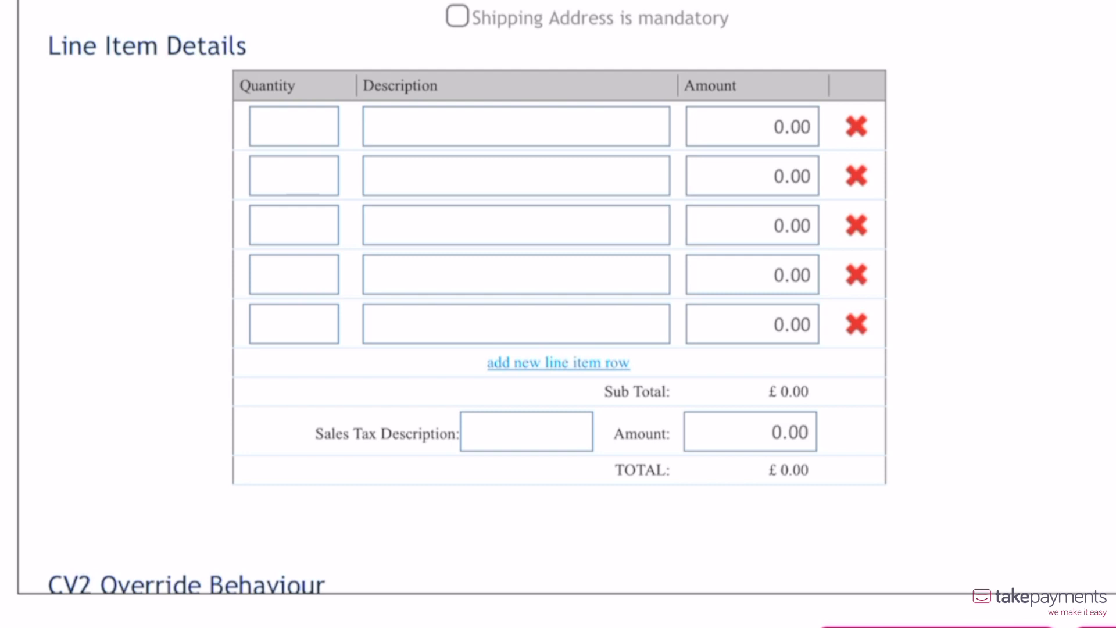
# Step: Fill in the Pay Now Button's first line item with quantity 4, description "Sample tiles" and amount 18.00
pyautogui.click(280, 138)
pyautogui.write('4')
pyautogui.click(516, 126)
pyautogui.write('Sample tiles')
pyautogui.click(752, 126)
pyautogui.write('18.00')
# Step: Add VAT of 2.00 as sales tax, create the Pay Now Button transaction and dismiss the confirmation
pyautogui.click(526, 432)
pyautogui.write('VAT')
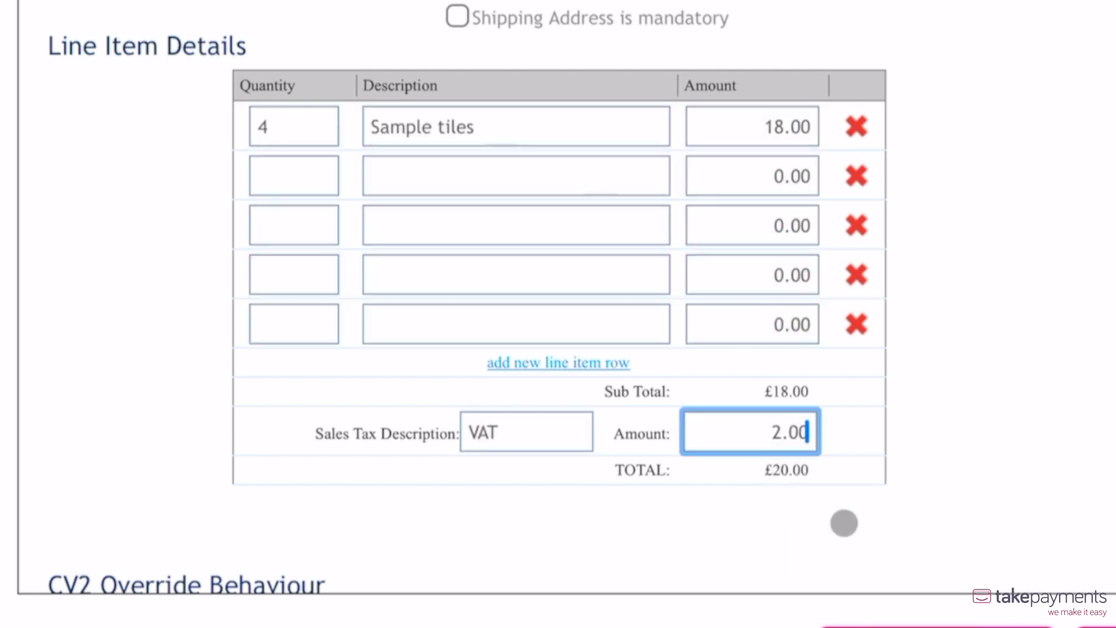
pyautogui.click(797, 500)
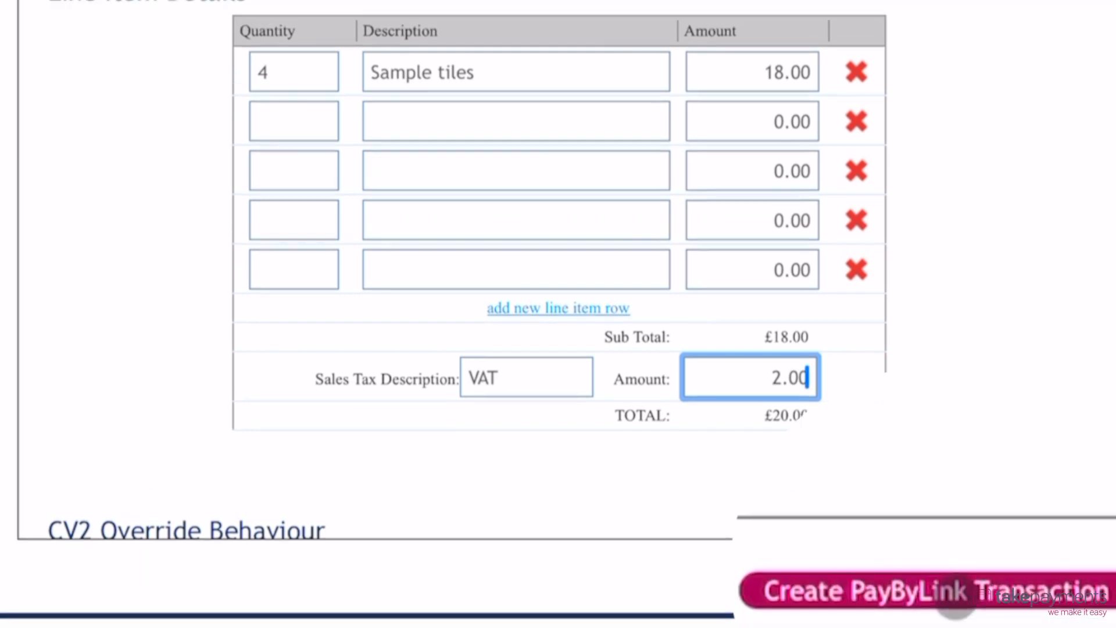
pyautogui.click(953, 590)
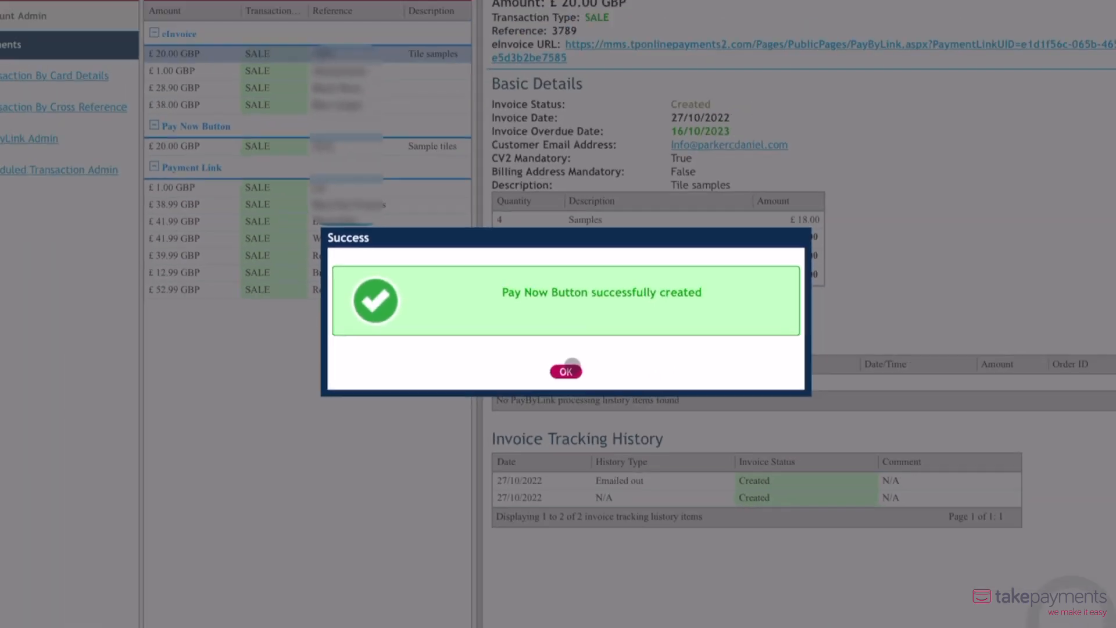
pyautogui.click(592, 332)
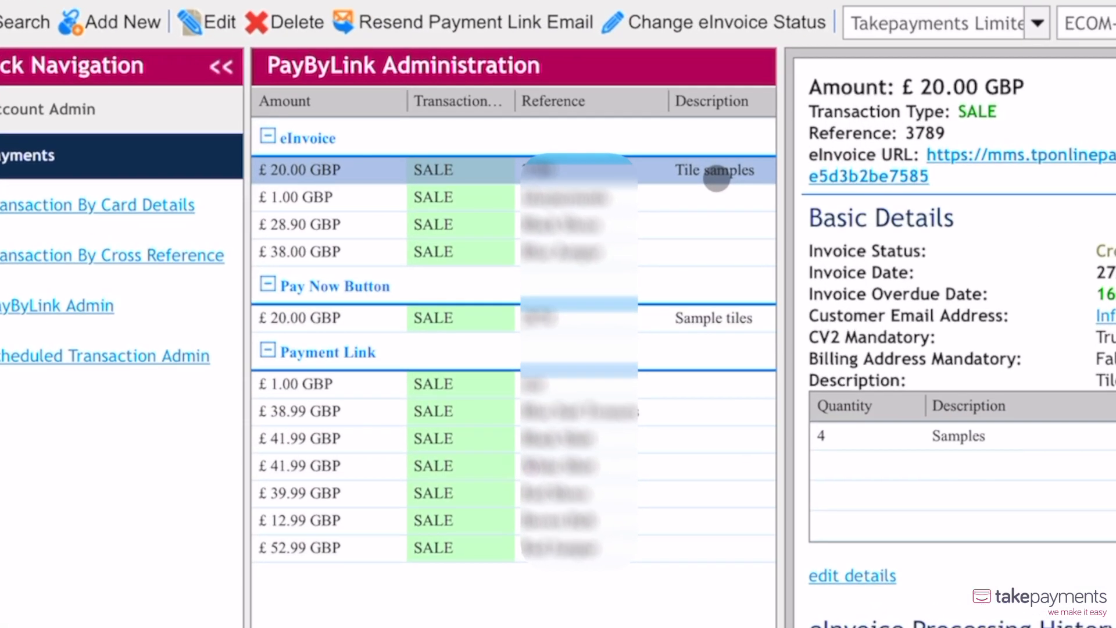
# Step: Open the "Sample tiles" Pay Now Button record and select its HTML link code
pyautogui.click(584, 314)
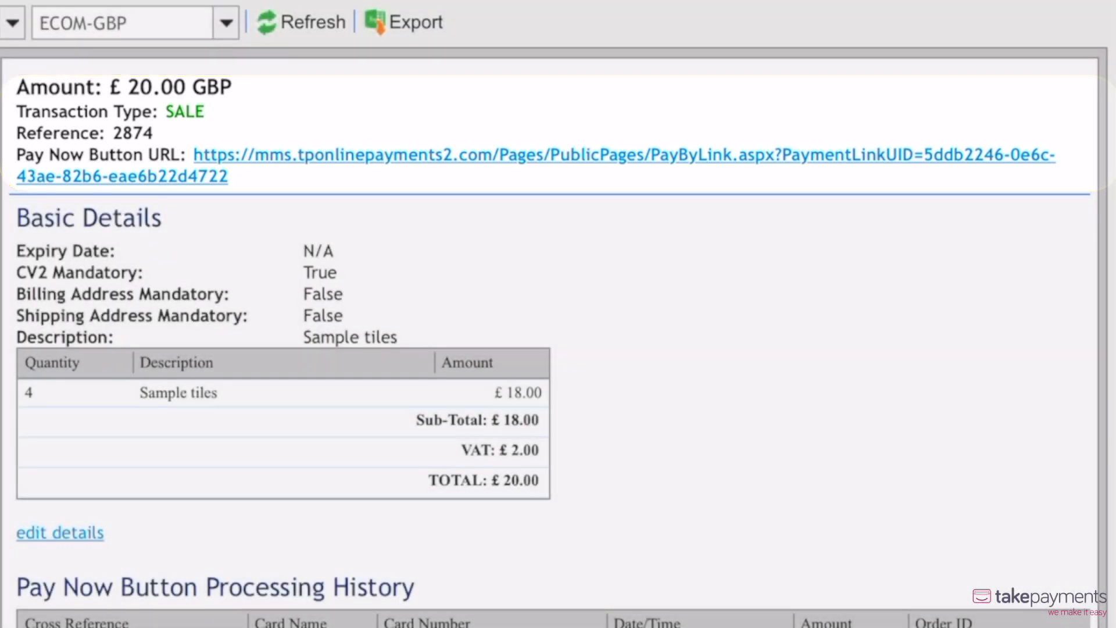
pyautogui.click(28, 522)
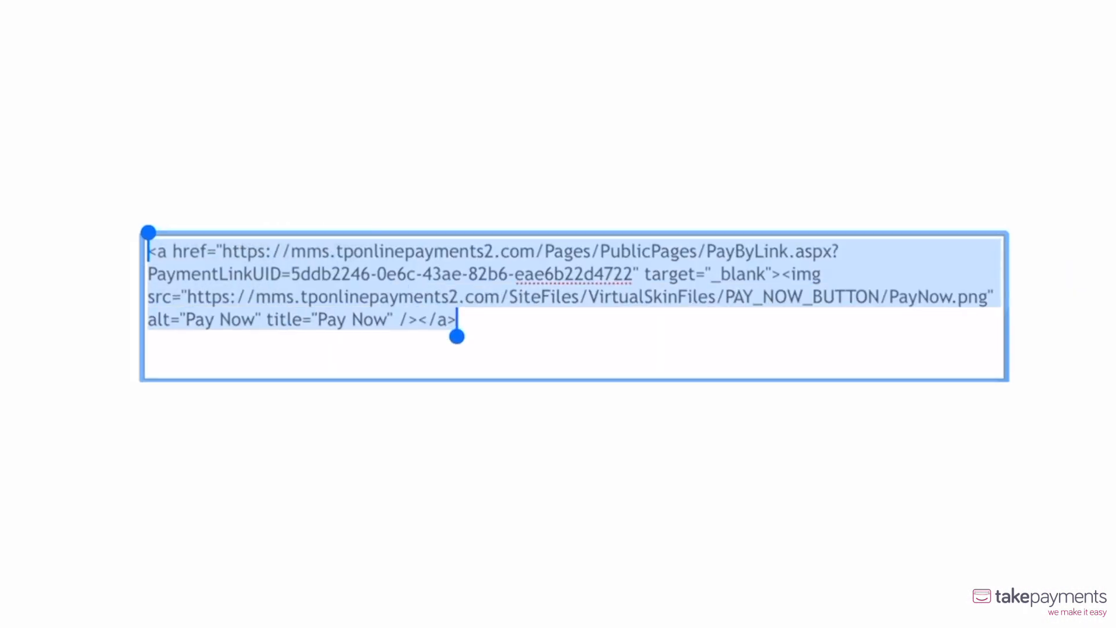
# Step: Start a new PayByLink transaction of type Payment Link with a fixed amount of 20.00, briefly trying the customer-determined amount option
pyautogui.click(257, 191)
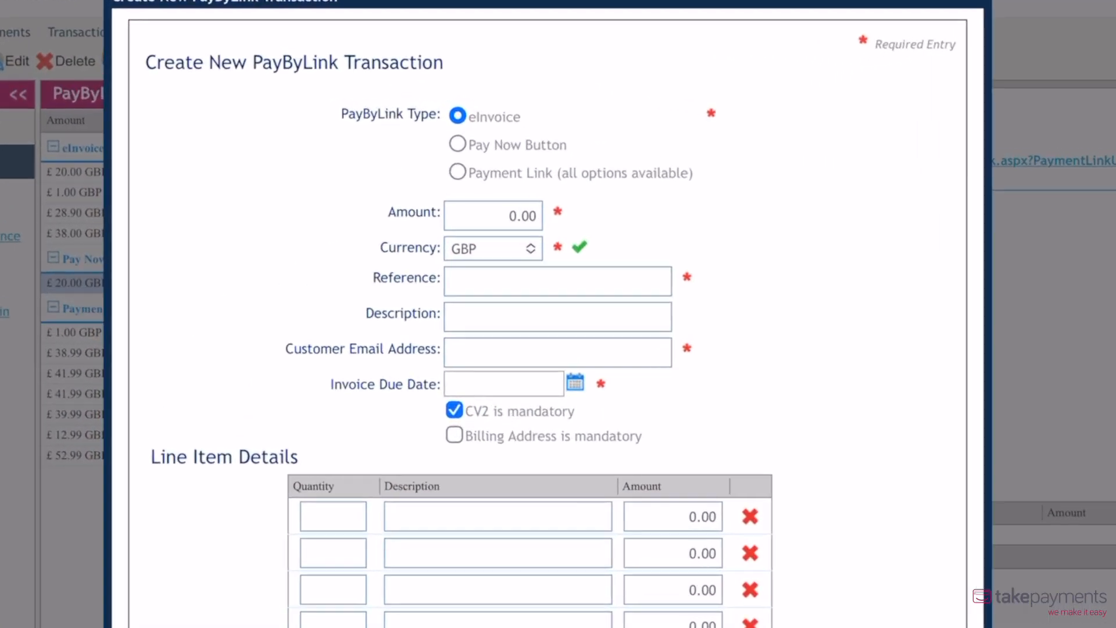
pyautogui.click(457, 173)
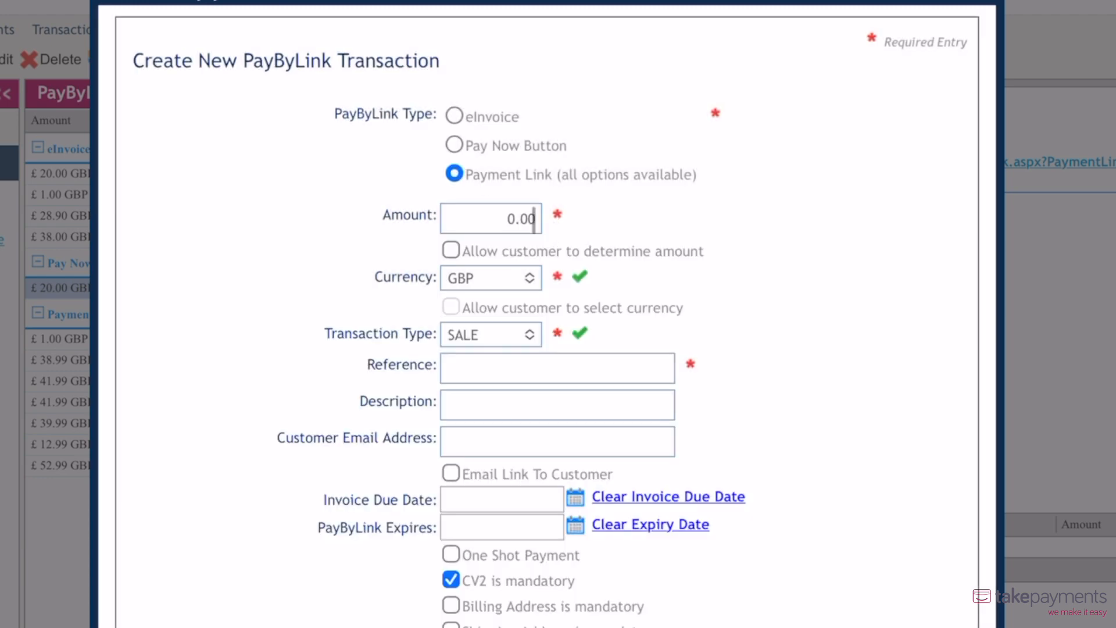
pyautogui.write('20')
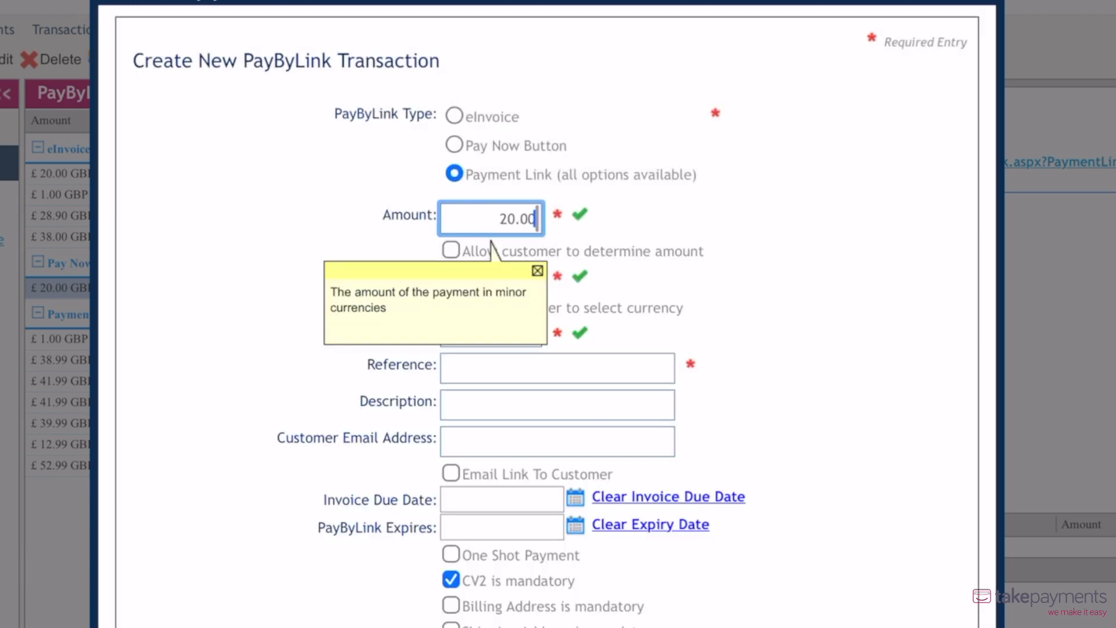
pyautogui.click(677, 221)
pyautogui.click(451, 250)
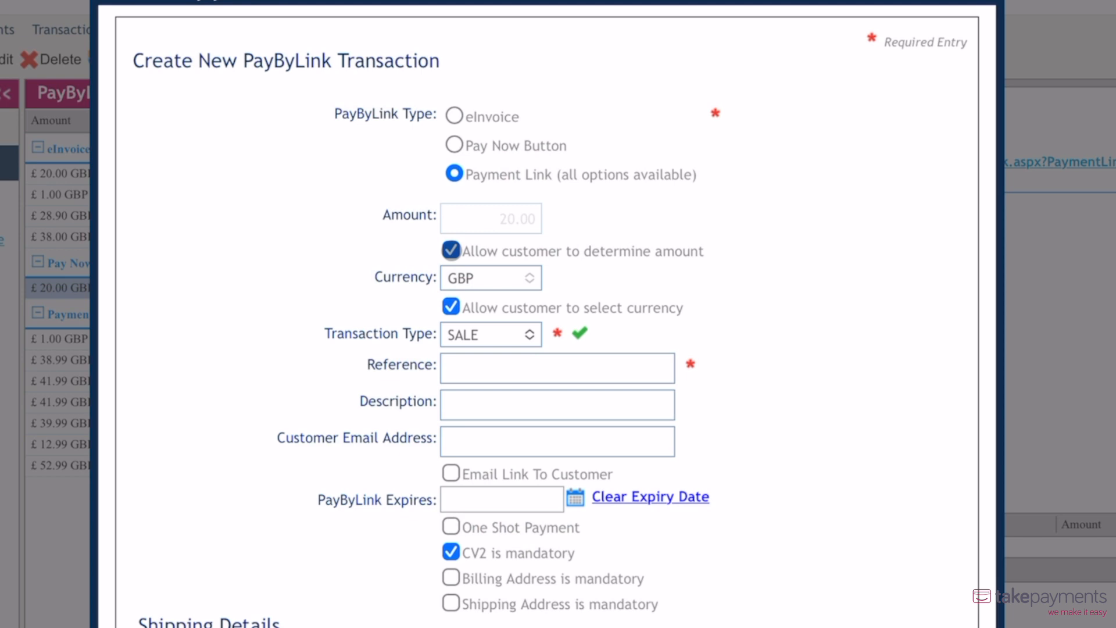
pyautogui.click(451, 250)
# Step: Fill in the Payment Link's order reference and enter the description "Sample Tiles"
pyautogui.click(481, 368)
pyautogui.write('3789')
pyautogui.click(562, 405)
pyautogui.write('Sample Tiles')
pyautogui.press('Tab')
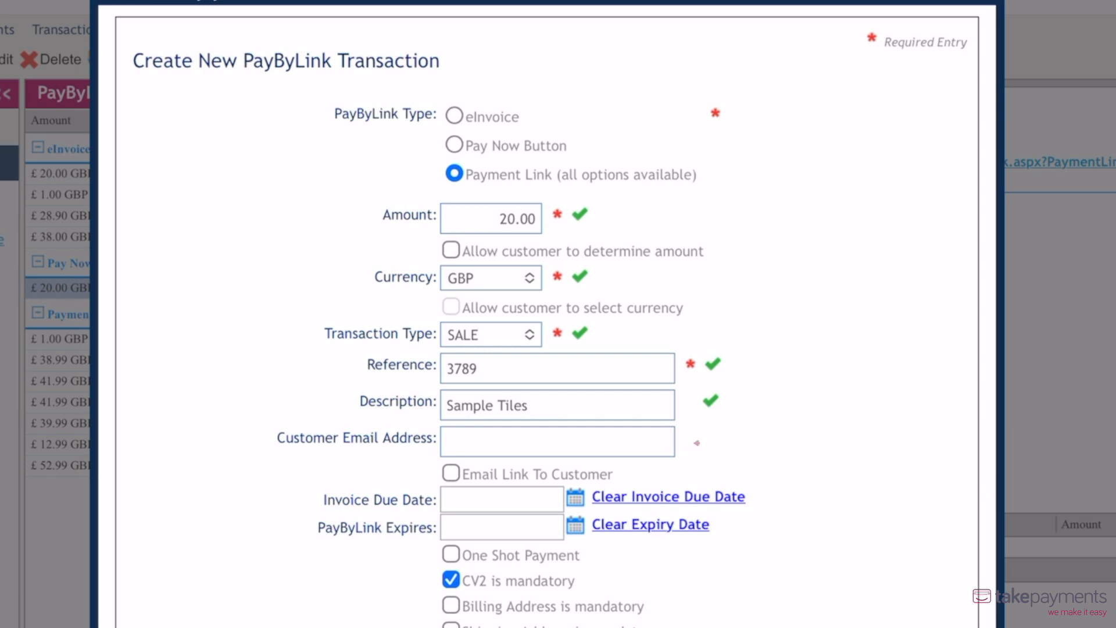
# Step: Fill in the Payment Link's first line item with quantity 4, description "Sample Tiles" and amount 18.00
pyautogui.scroll(-4, 480, 528)
pyautogui.click(309, 204)
pyautogui.write('4')
pyautogui.press('Tab')
pyautogui.write('Sample Tiles')
pyautogui.press('Tab')
pyautogui.write('18.00')
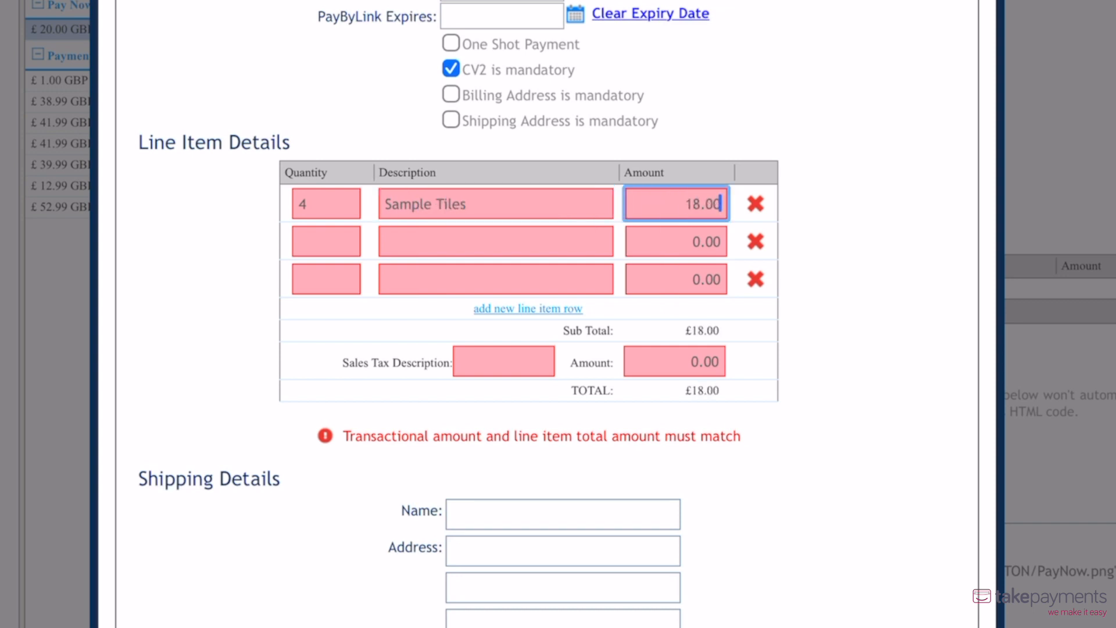
# Step: Add sales tax to the Payment Link's line items with the description "VAT" and amount 2.00
pyautogui.click(474, 360)
pyautogui.write('VAT')
pyautogui.press('Tab')
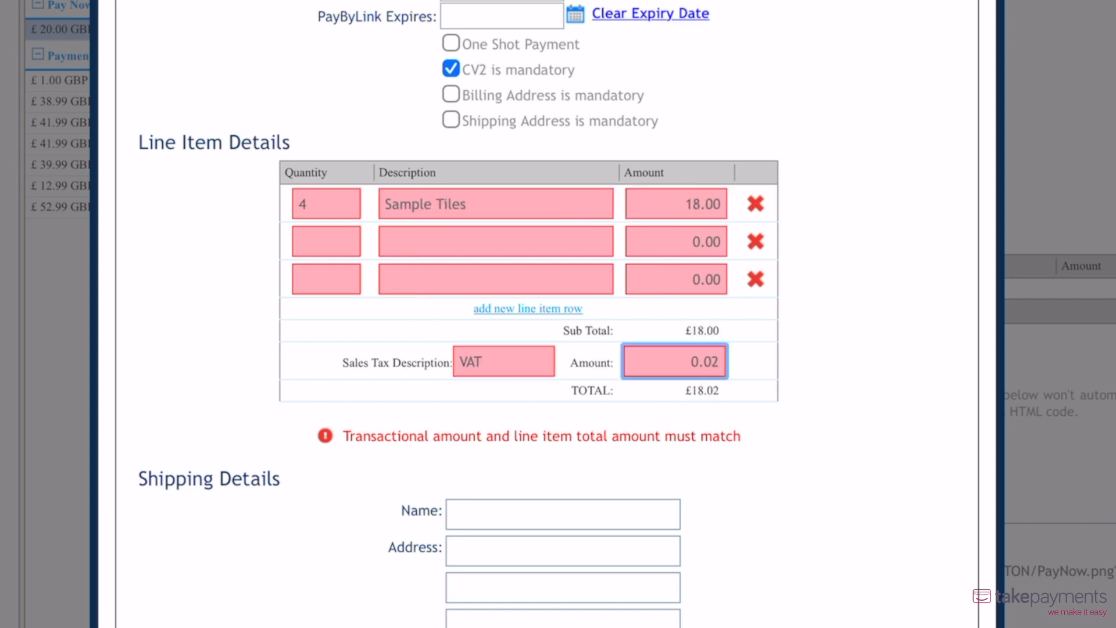
pyautogui.write('2.00')
# Step: Enter the customer's full name, two street address lines and city in the Payment Link's shipping details
pyautogui.scroll(-7, 474, 343)
pyautogui.click(472, 105)
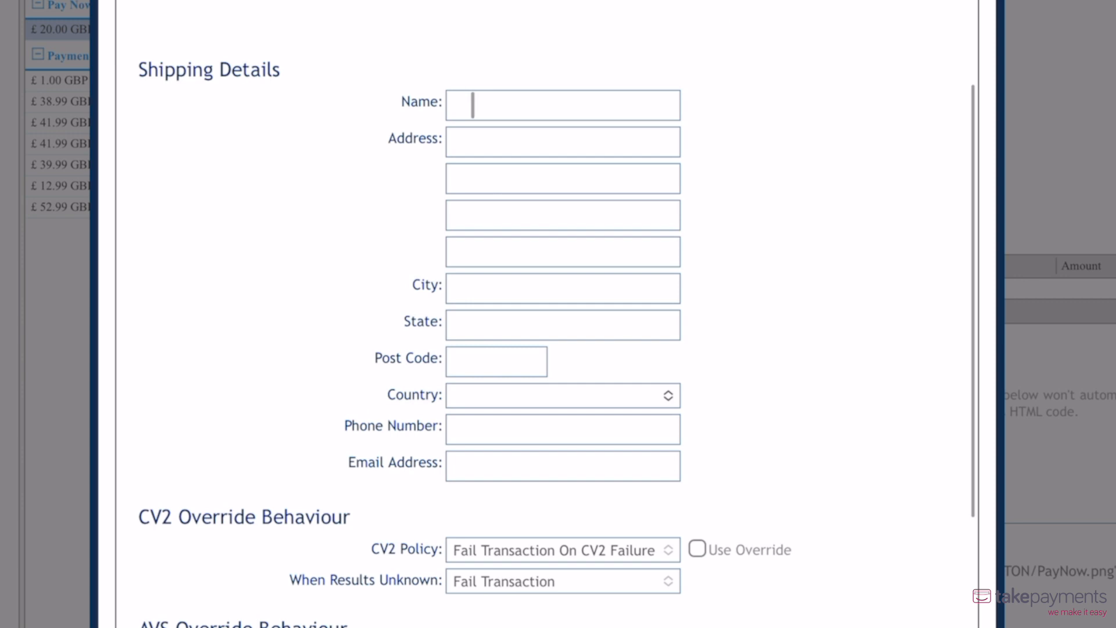
pyautogui.write('John Watson')
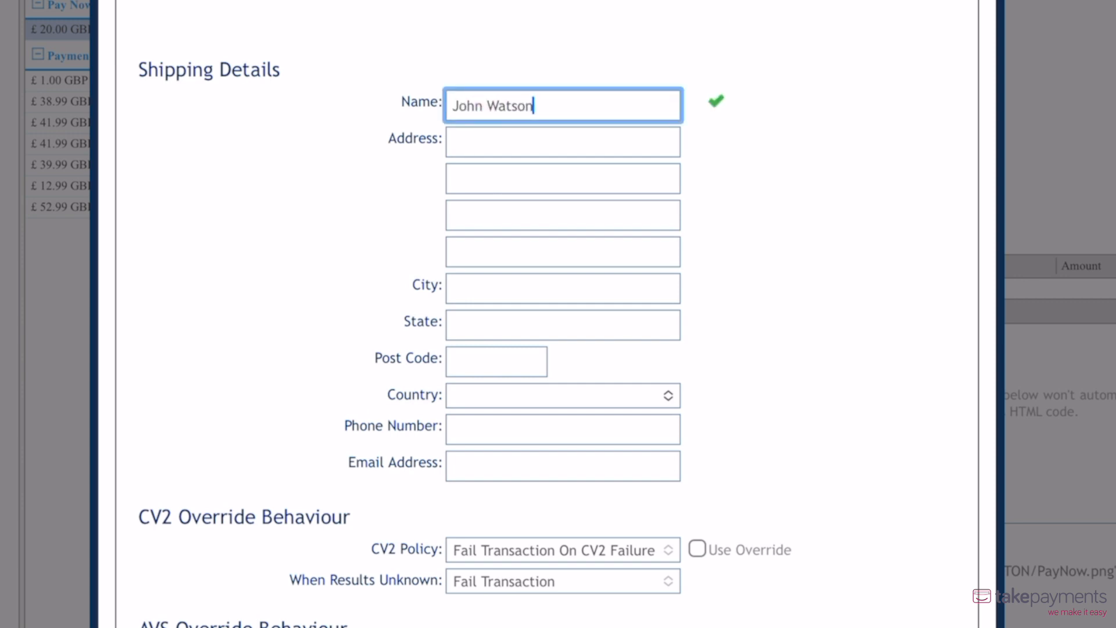
pyautogui.press('Tab')
pyautogui.write('32 Mulberry Street')
pyautogui.press('Tab')
pyautogui.write('Eastford')
pyautogui.press('Tab')
pyautogui.press('Tab')
pyautogui.press('Tab')
pyautogui.write('Vileotdell')
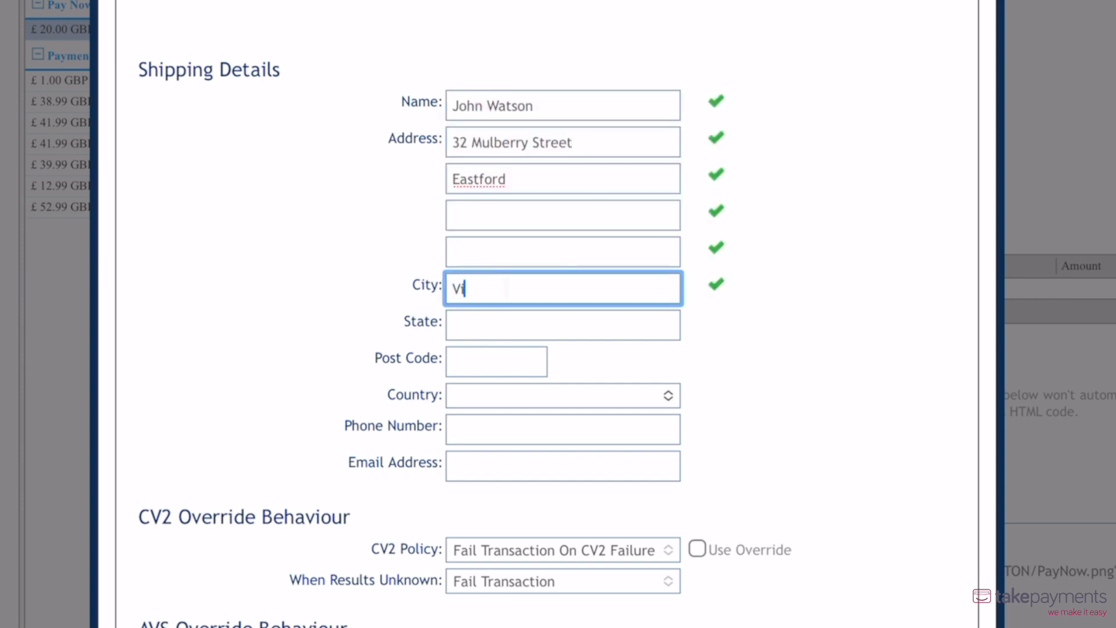
# Step: Enter the shipping post code and set the country to United Kingdom, leaving the phone number blank
pyautogui.press('Tab')
pyautogui.press('Tab')
pyautogui.write('VL14 8PA')
pyautogui.click(542, 393)
pyautogui.click(540, 3)
pyautogui.click(491, 429)
pyautogui.click(820, 352)
# Step: Create the Payment Link transaction with the default override settings and dismiss the confirmation
pyautogui.scroll(-6, 819, 352)
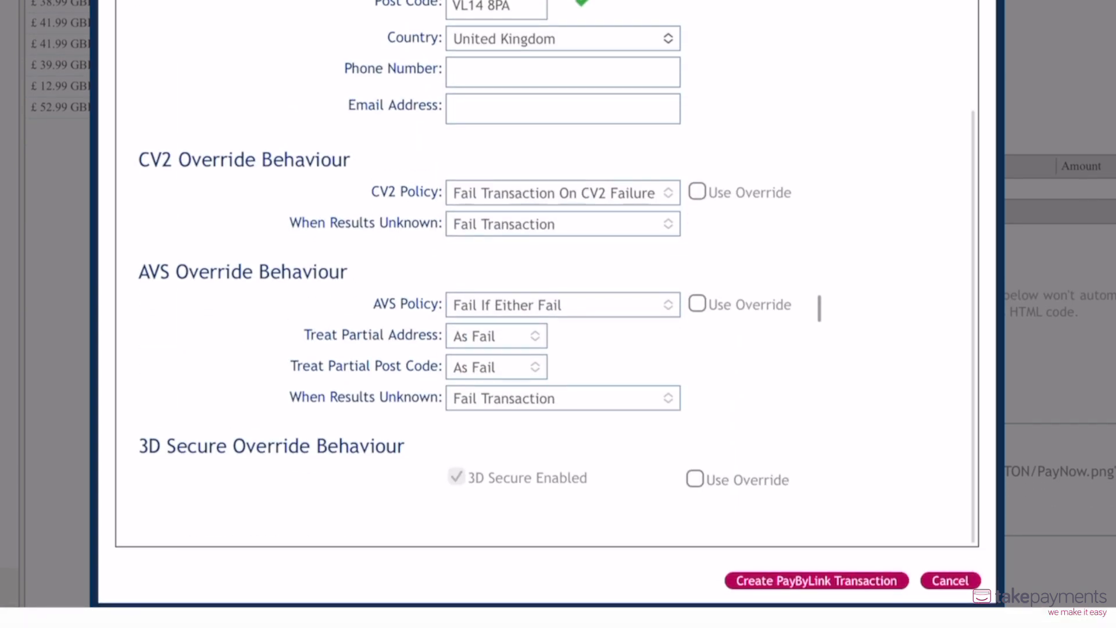
pyautogui.click(817, 590)
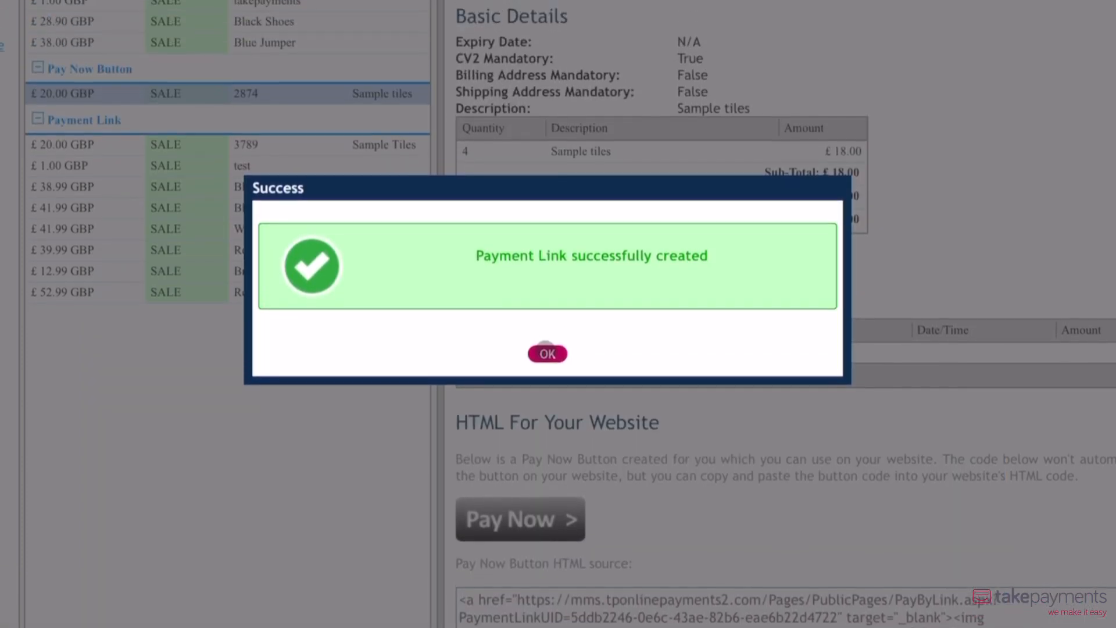
pyautogui.click(547, 311)
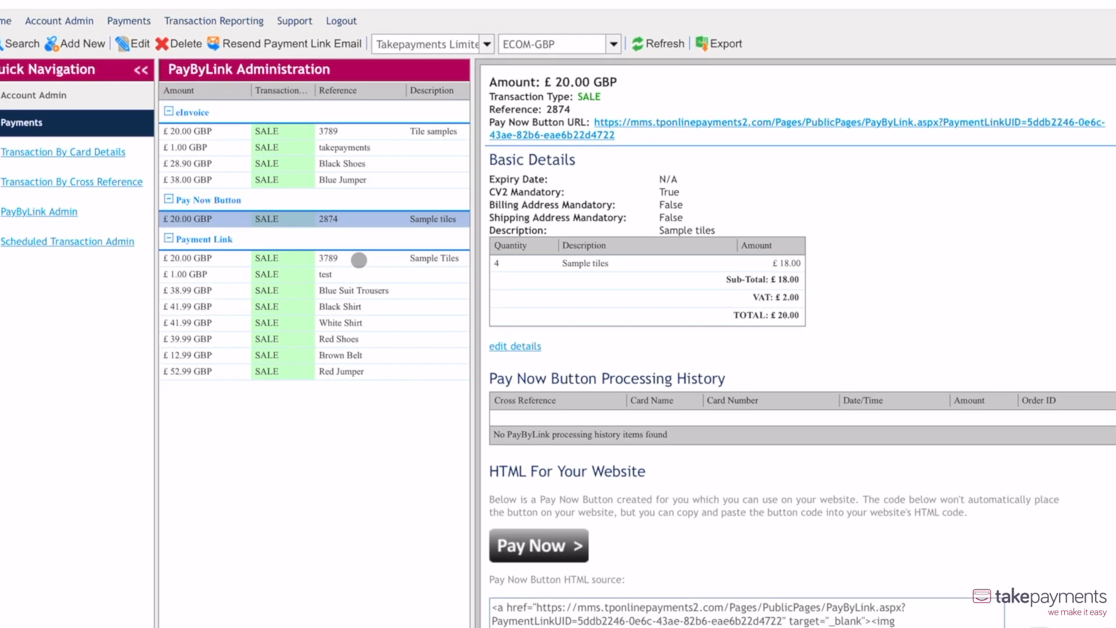
# Step: Open the new "Sample Tiles" Payment Link record and copy its payment link URL
pyautogui.click(285, 339)
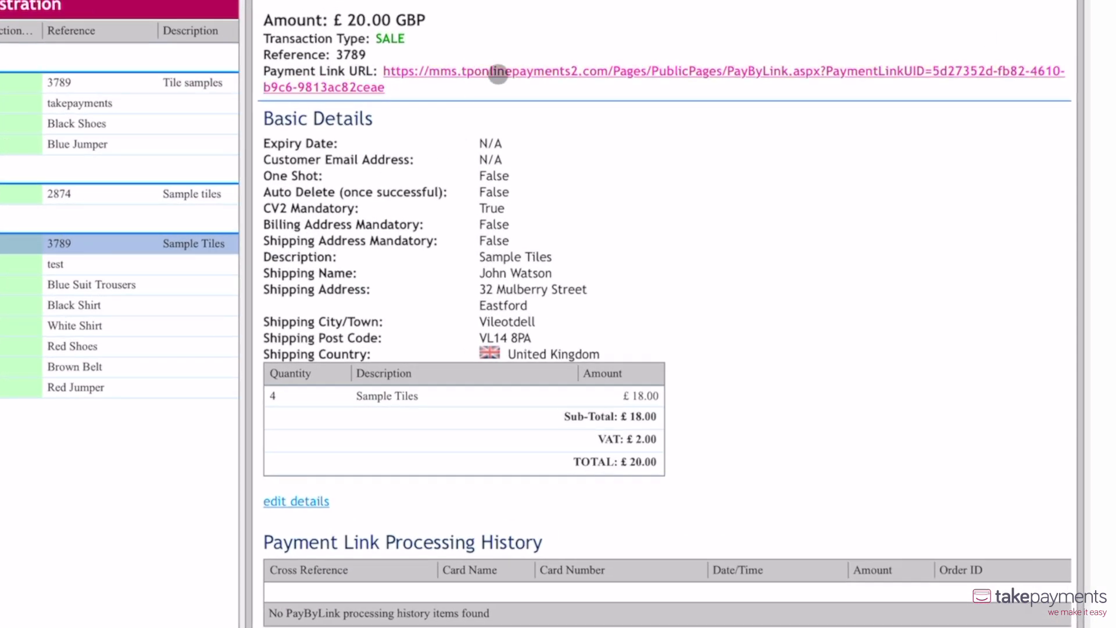
pyautogui.rightClick(499, 74)
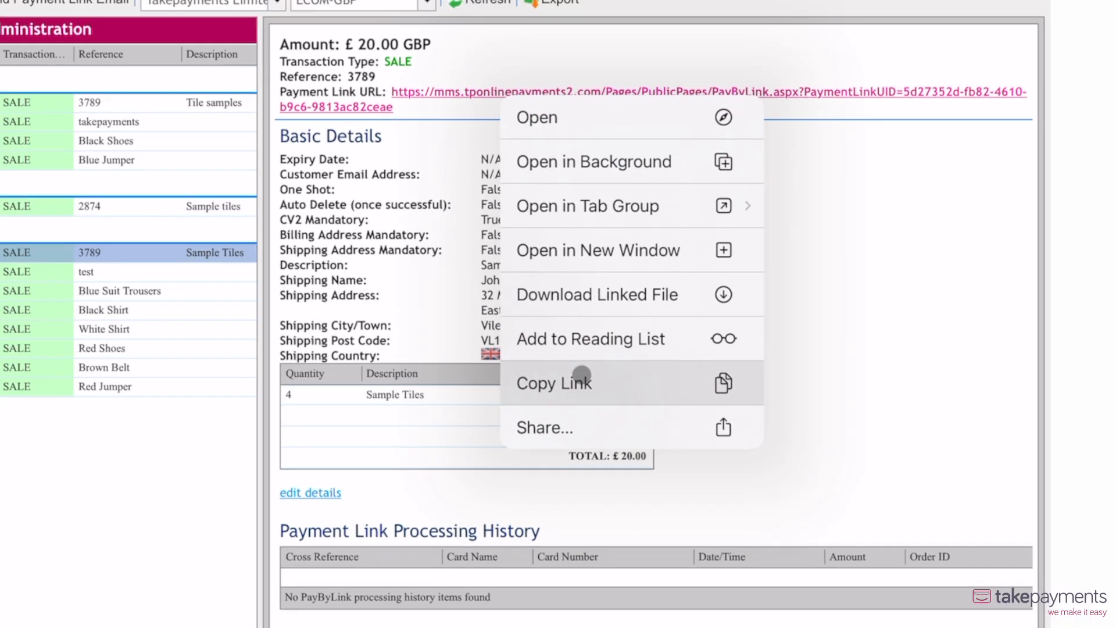
pyautogui.click(581, 375)
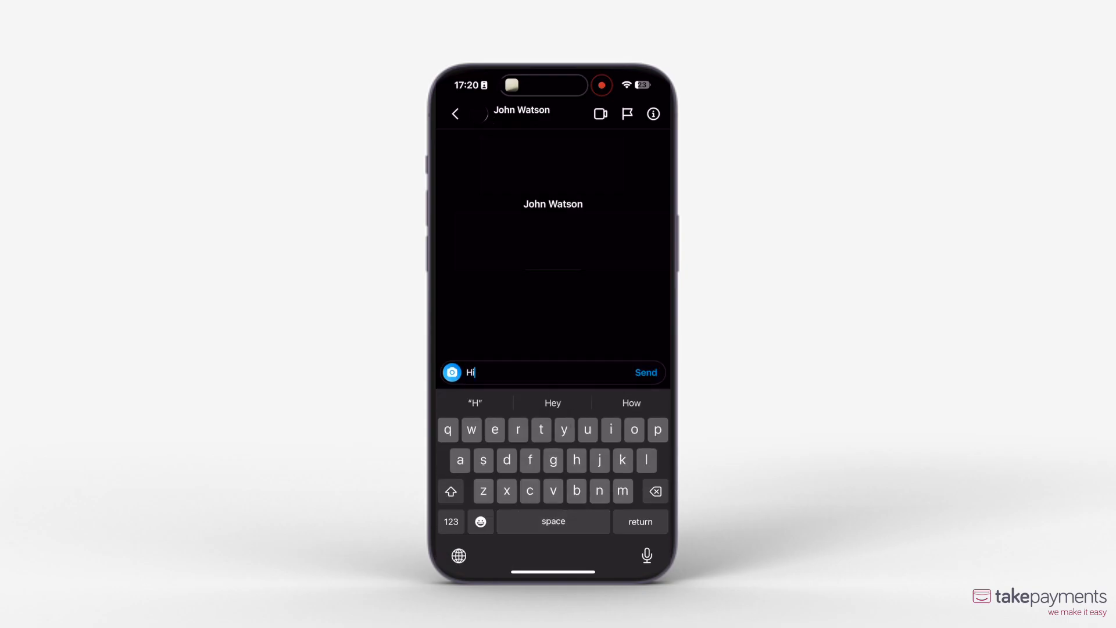
# Step: In the phone's chat with the customer, write a greeting, "Thanks so much for your order!" and "Please see payment link below:"
pyautogui.write('John,')
pyautogui.press('Return')
pyautogui.write('Thanks so much for your order!')
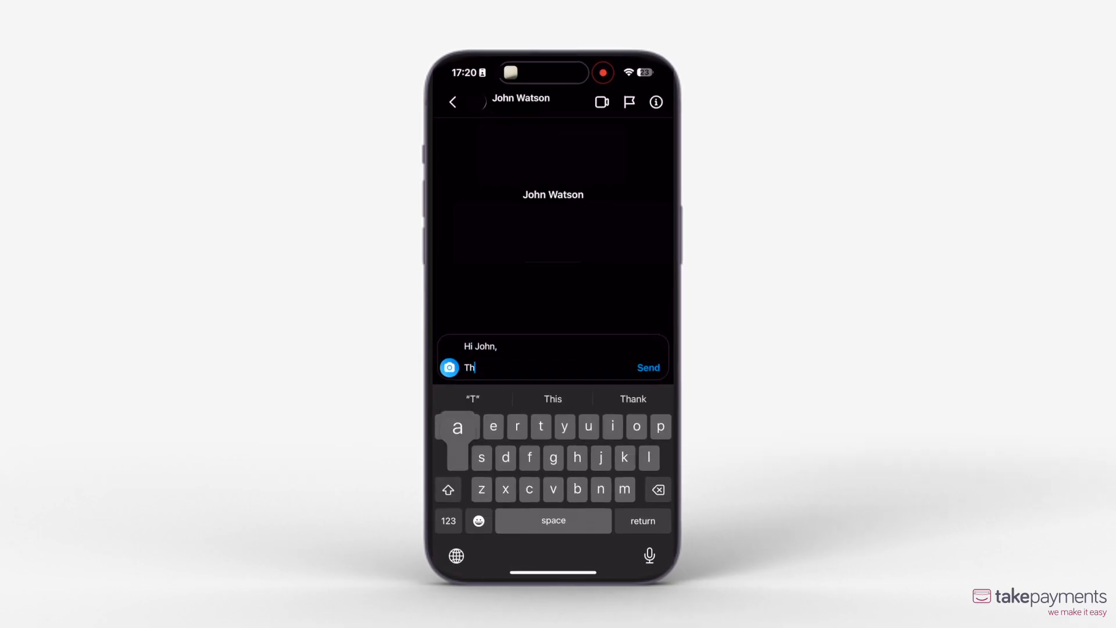
pyautogui.press('Return')
pyautogui.write('Please see payment link below :')
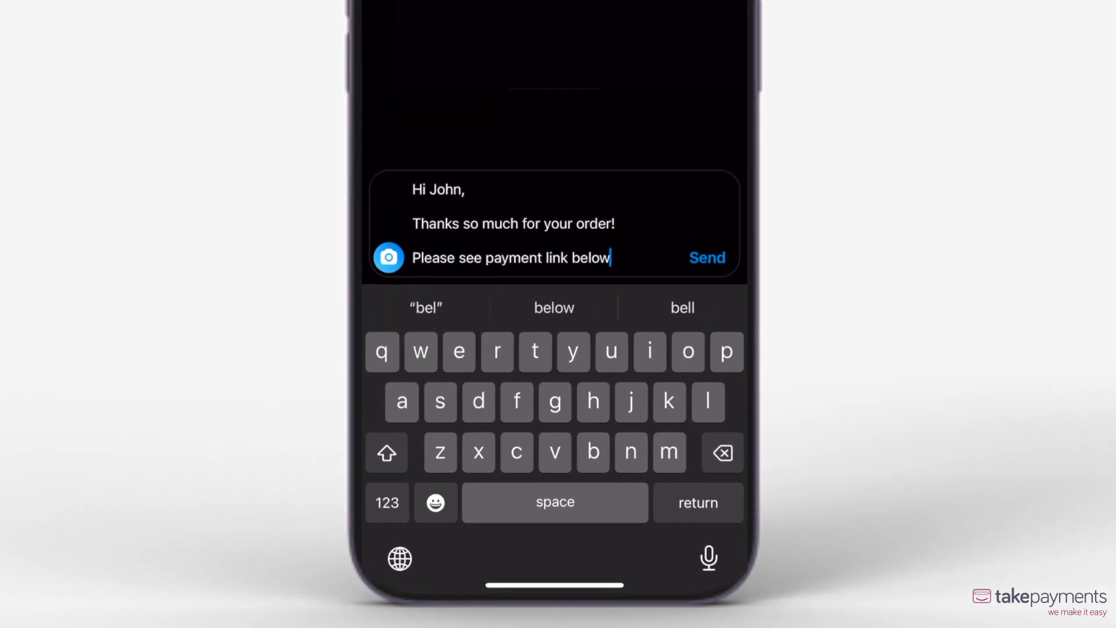
# Step: Paste the copied payment link below the message text, sign off with "Thanks," and send the message
pyautogui.press('Return')
pyautogui.click(412, 257)
pyautogui.click(409, 217)
pyautogui.press('Return')
pyautogui.write('Thanks,')
pyautogui.click(706, 258)
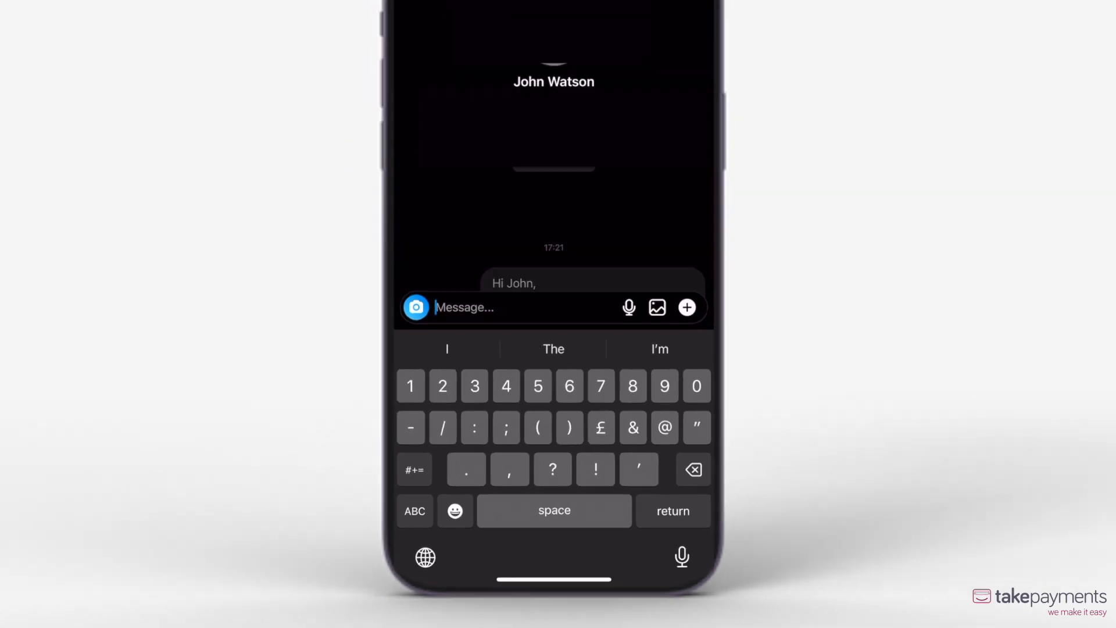